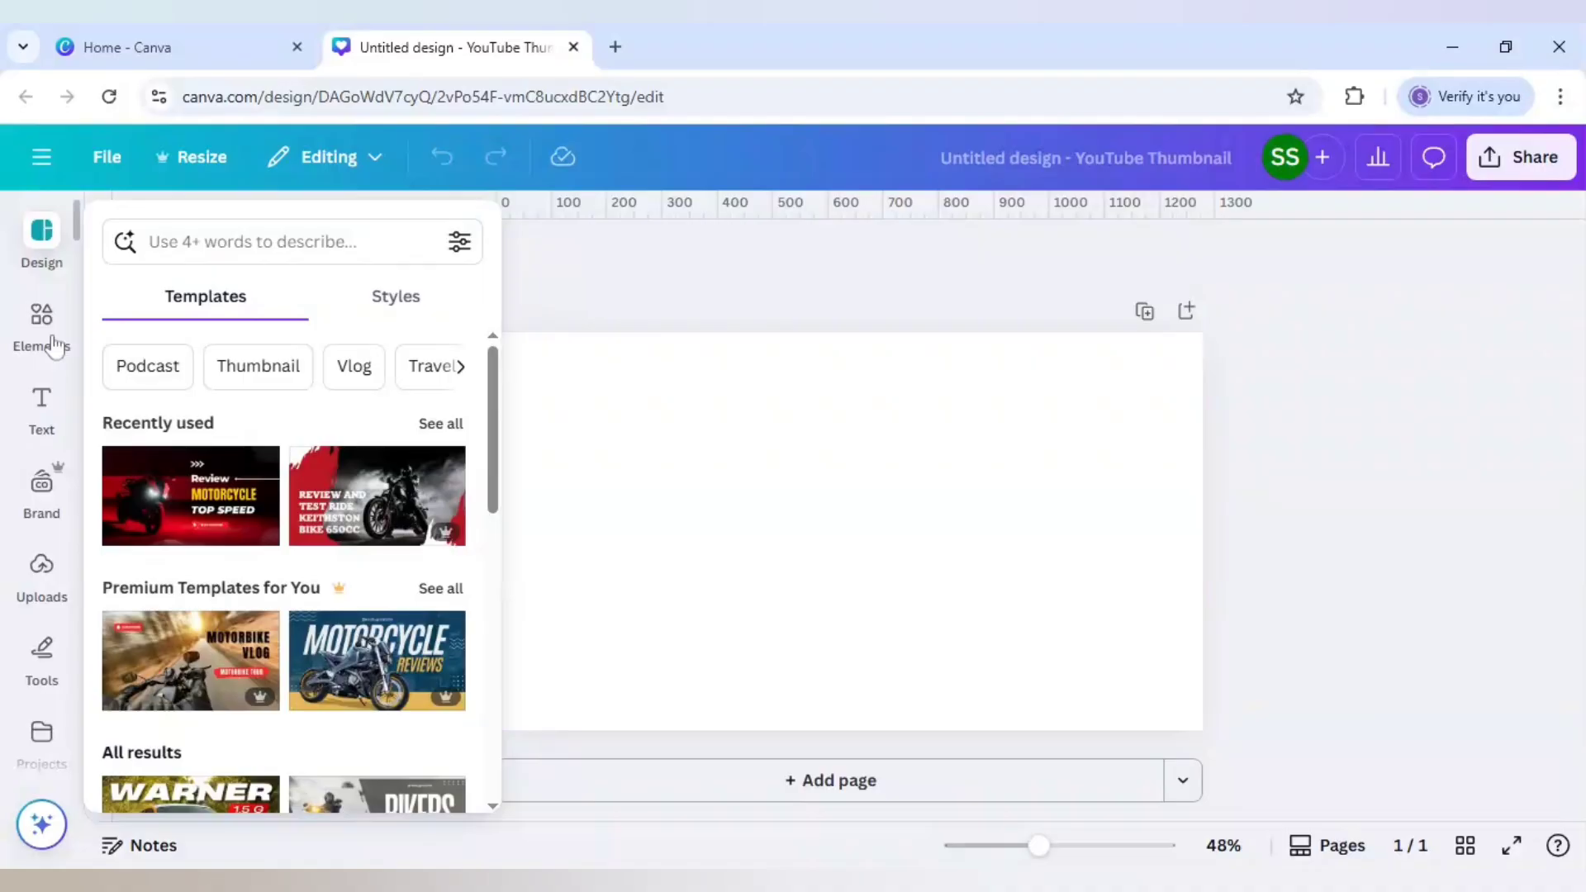
# Add the orange-backdrop woman photo at the bottom-left and place a duplicate on the right
pyautogui.click(58, 340)
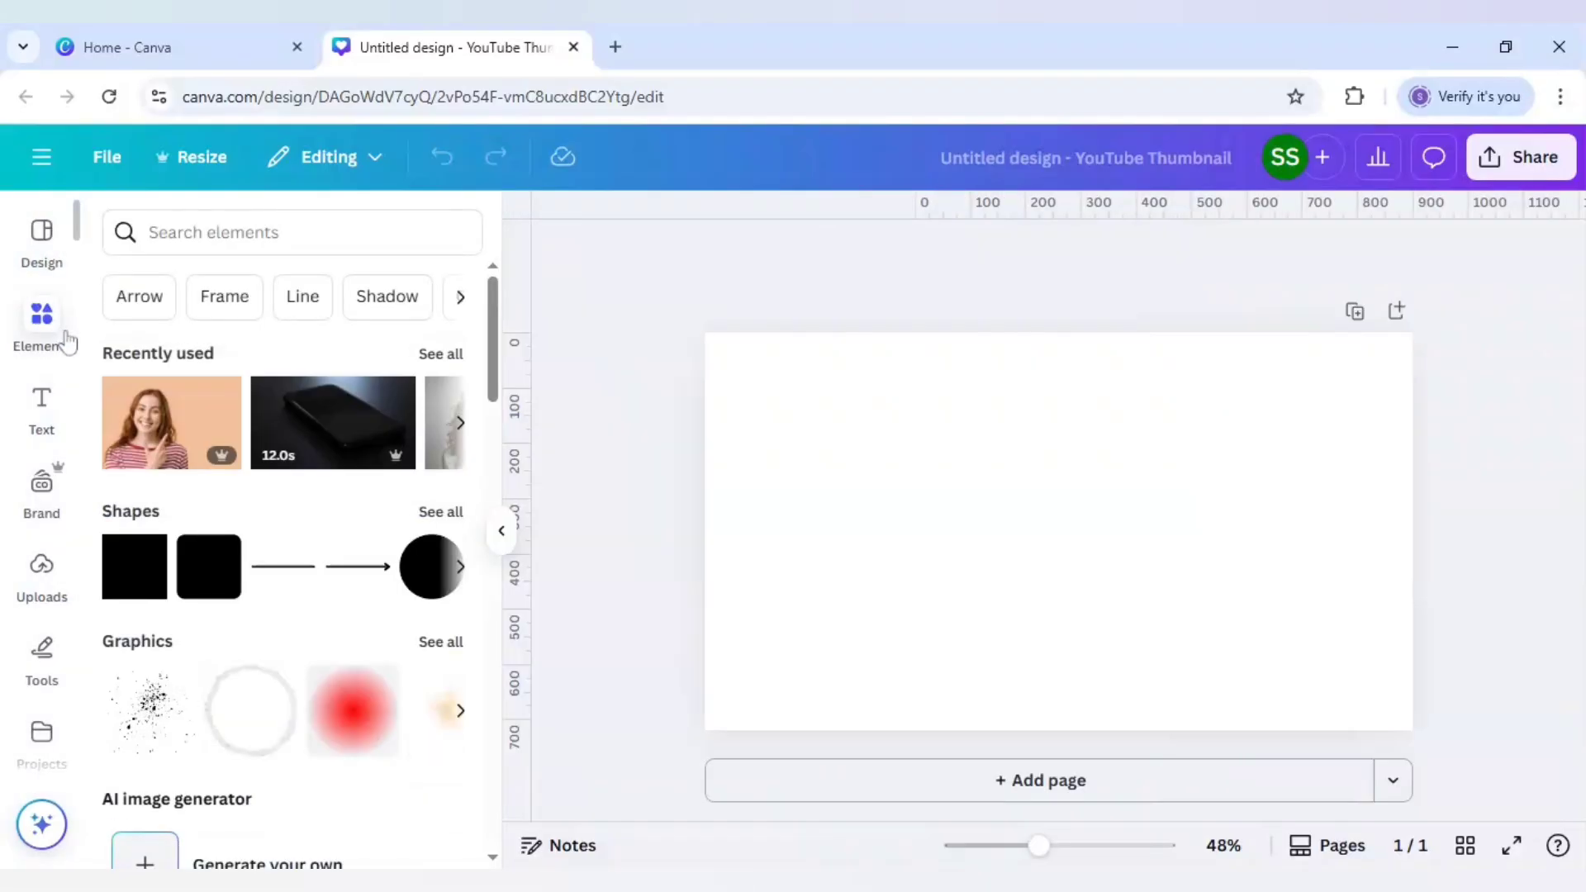
pyautogui.click(157, 428)
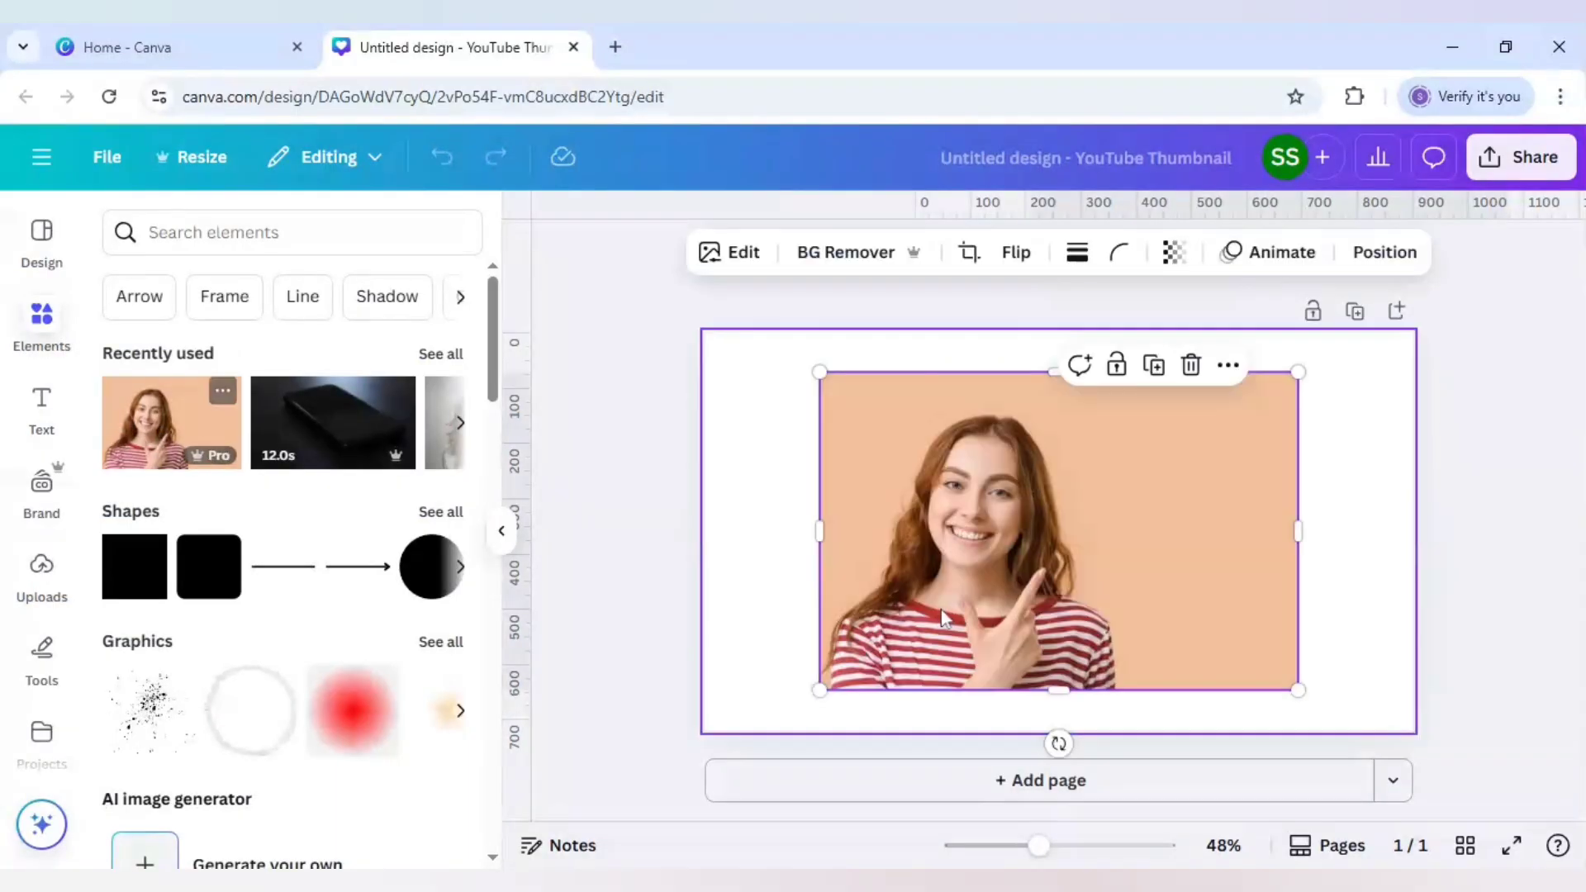
pyautogui.moveTo(982, 602); pyautogui.dragTo(880, 634)
pyautogui.click(943, 363)
pyautogui.moveTo(932, 566); pyautogui.dragTo(1236, 548)
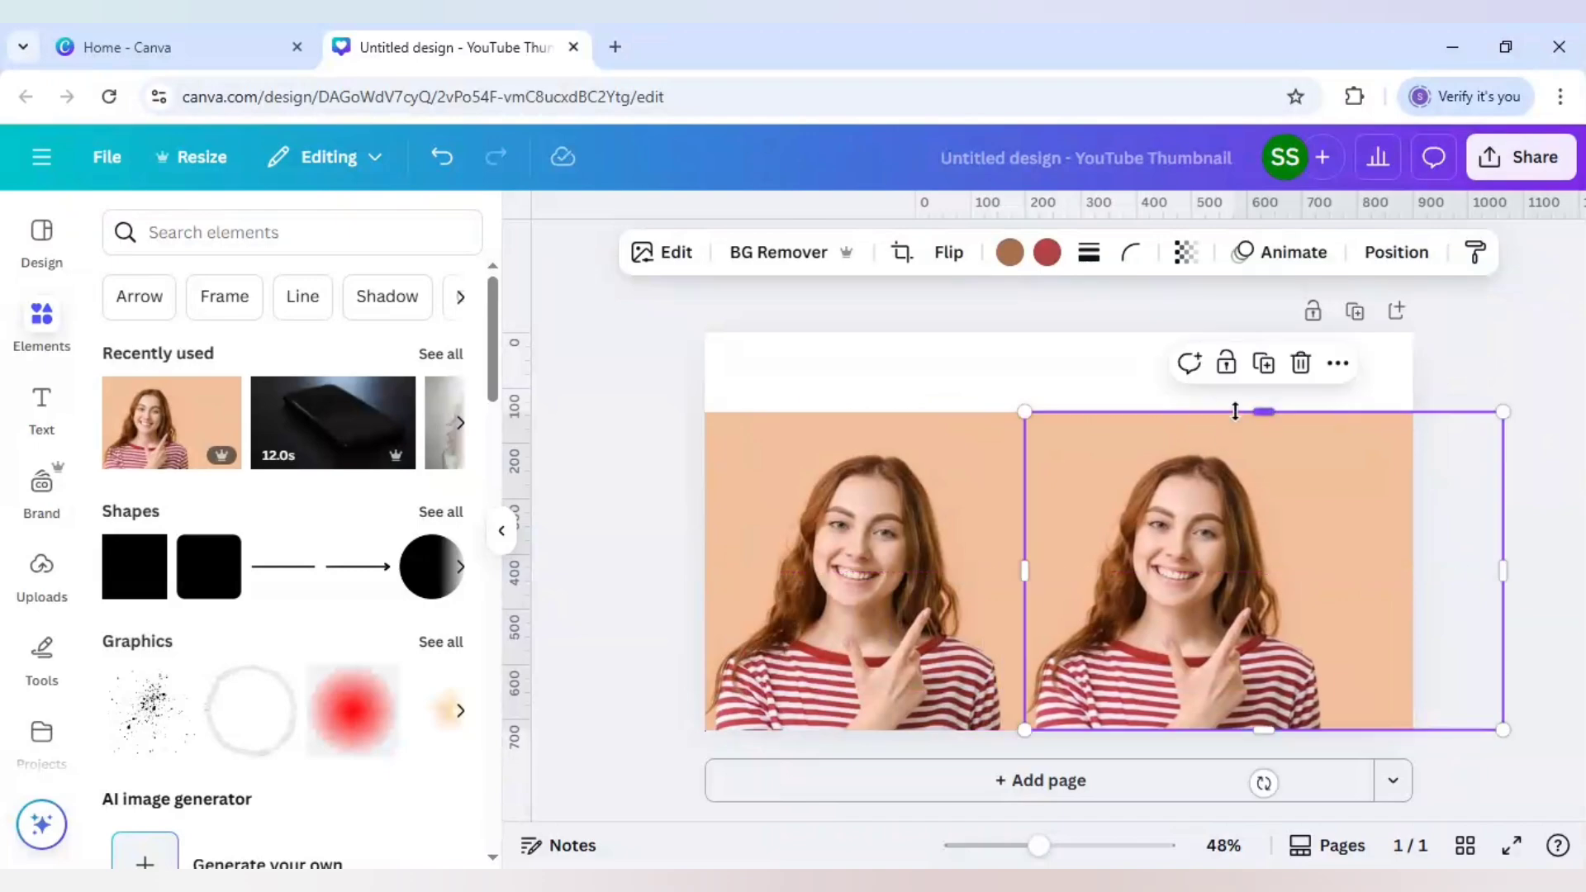
# Search the Apps library for 'sketch' to find the Photo to Sketch app
pyautogui.scroll(-1, 23, 611)
pyautogui.scroll(-3, 23, 612)
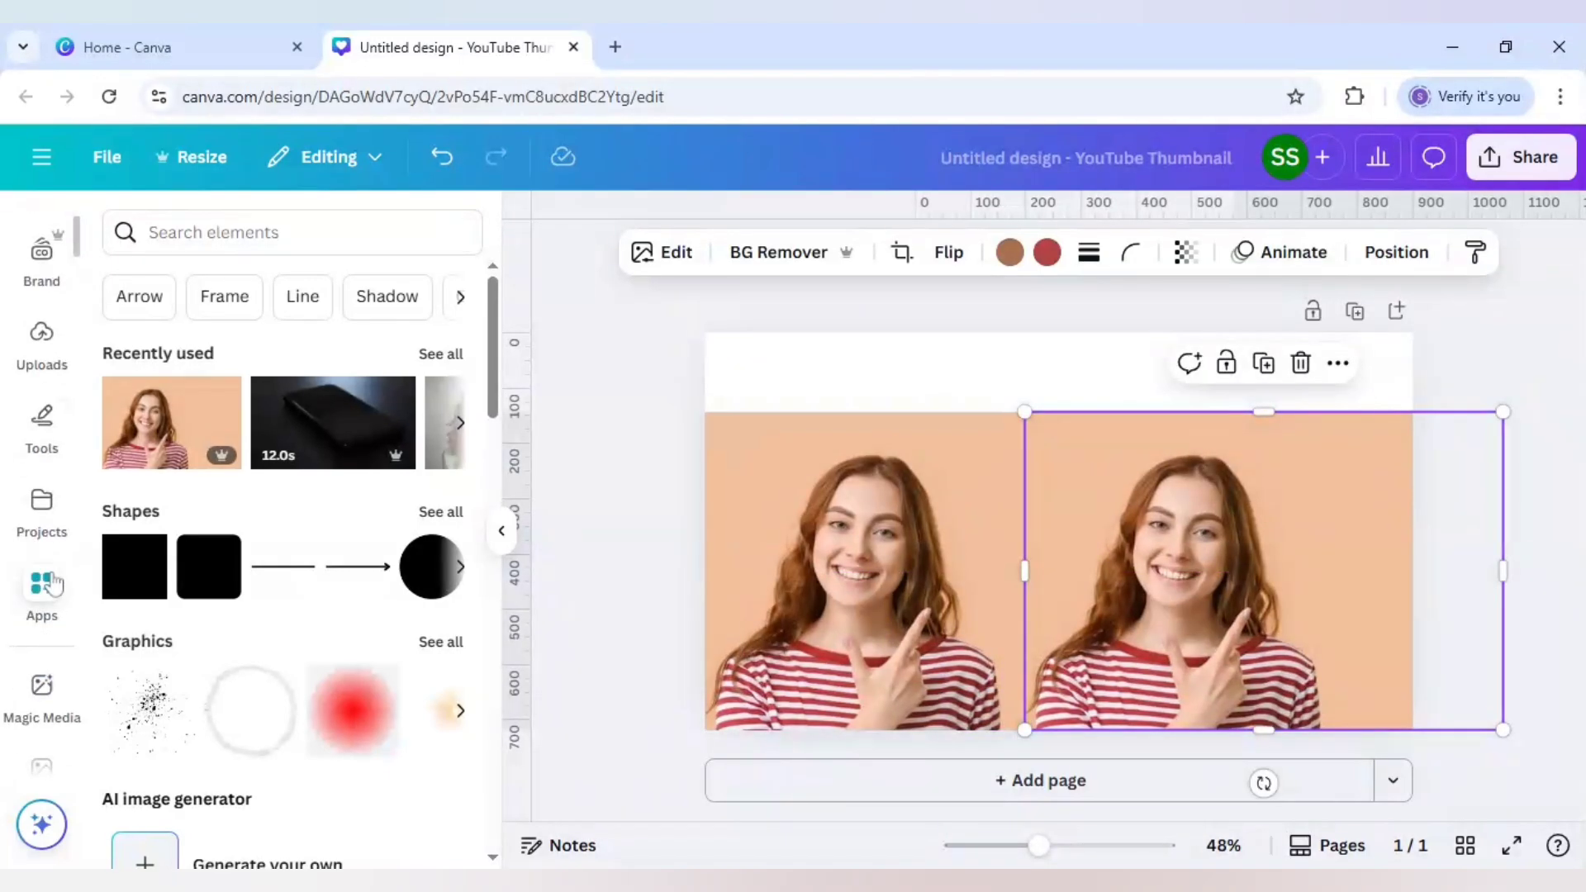
pyautogui.click(53, 585)
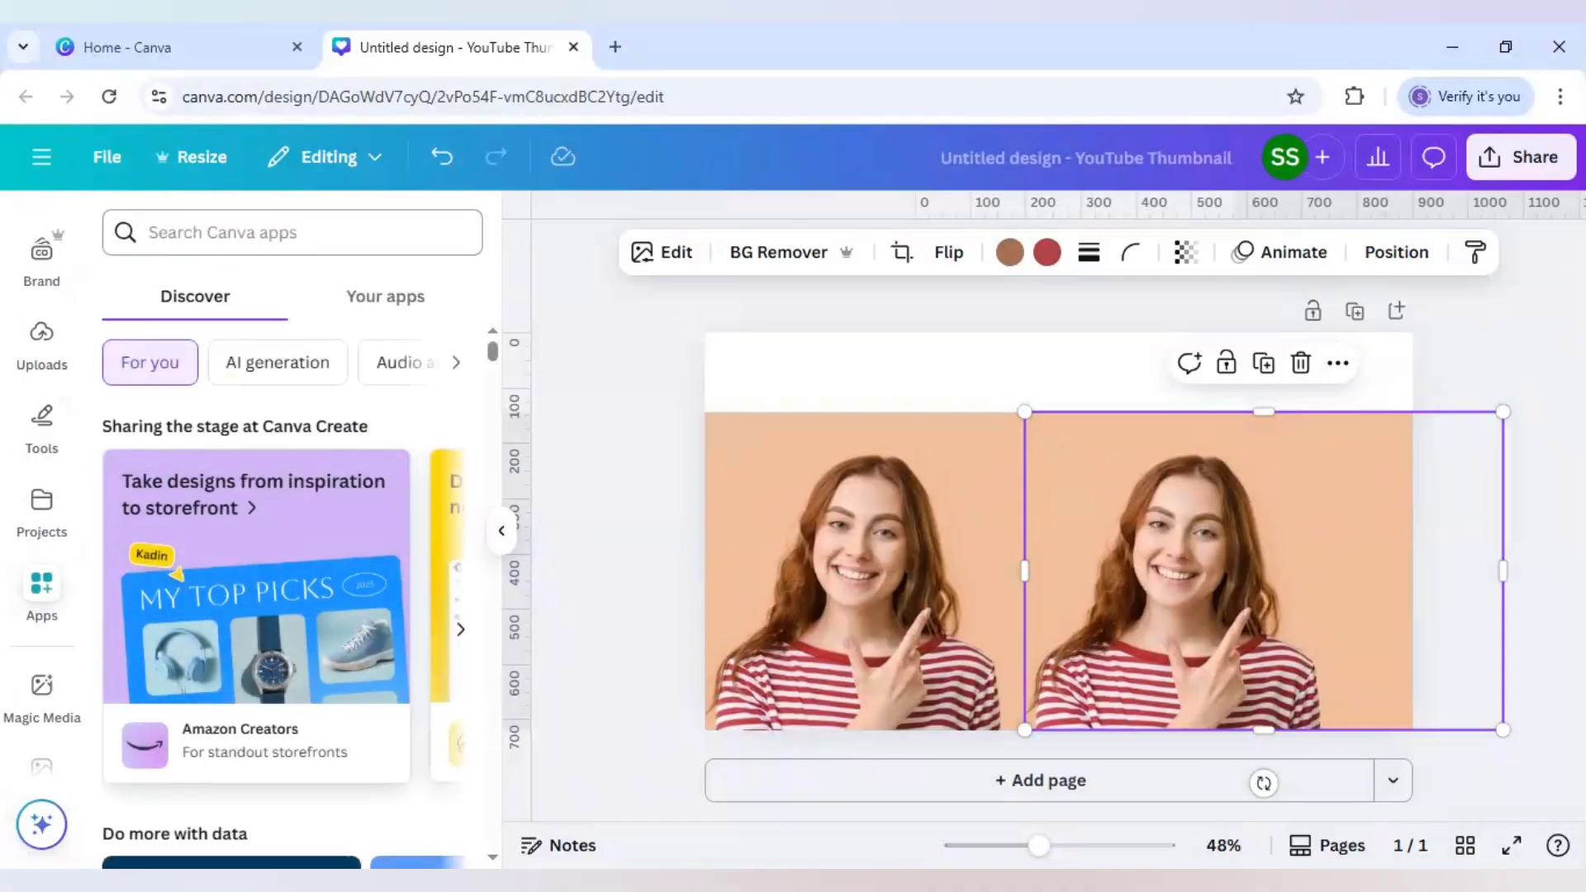
pyautogui.write('sketch')
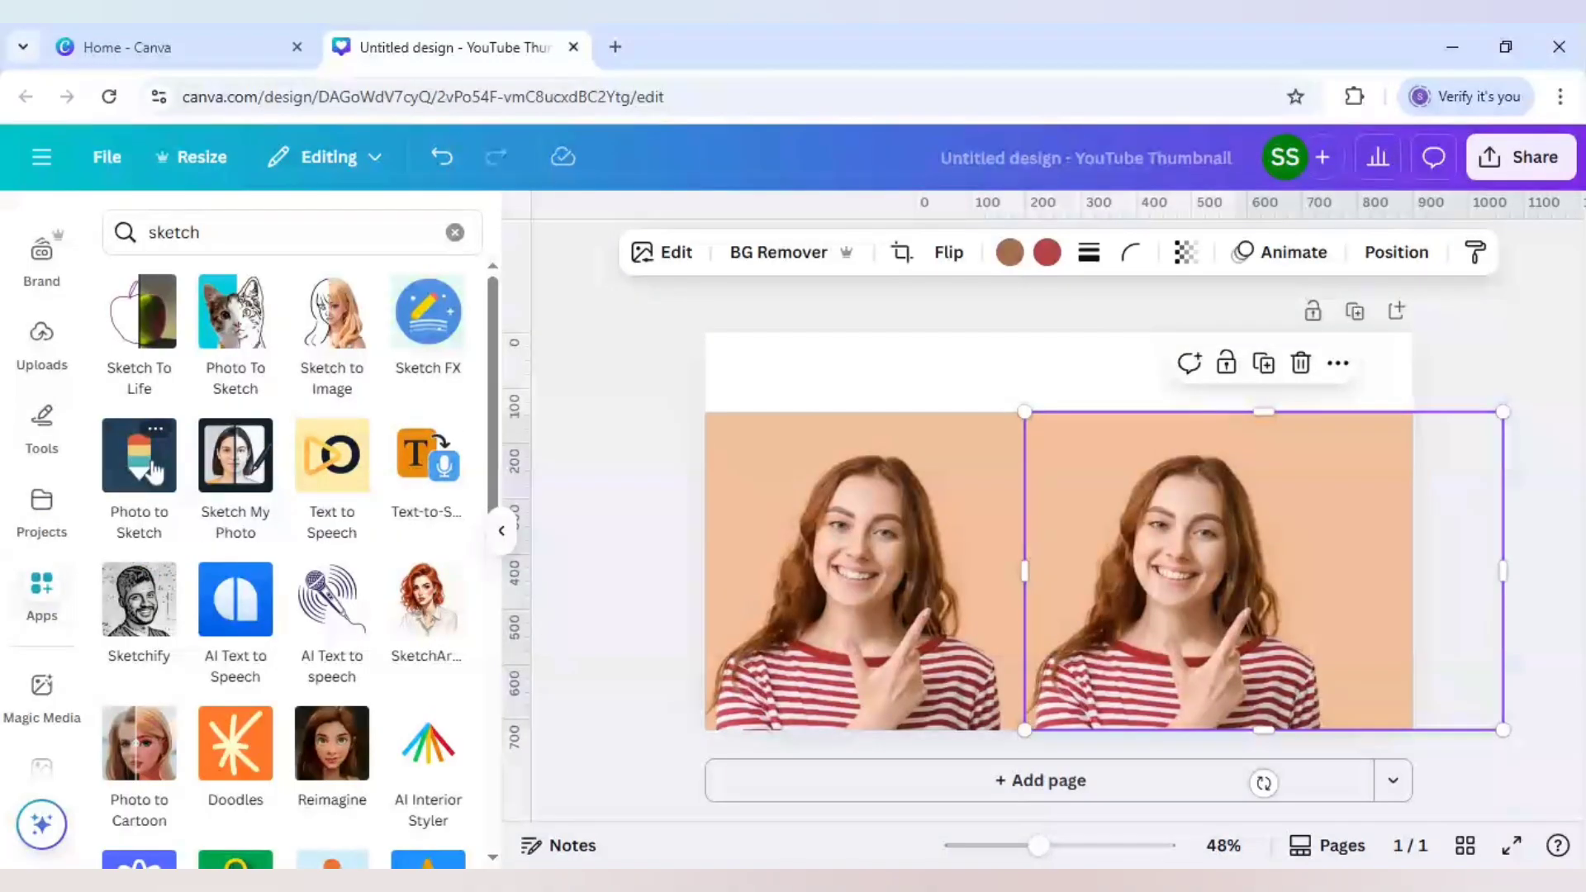
# Generate a pencil sketch of the right-hand portrait with the Photo to Sketch app
pyautogui.click(153, 473)
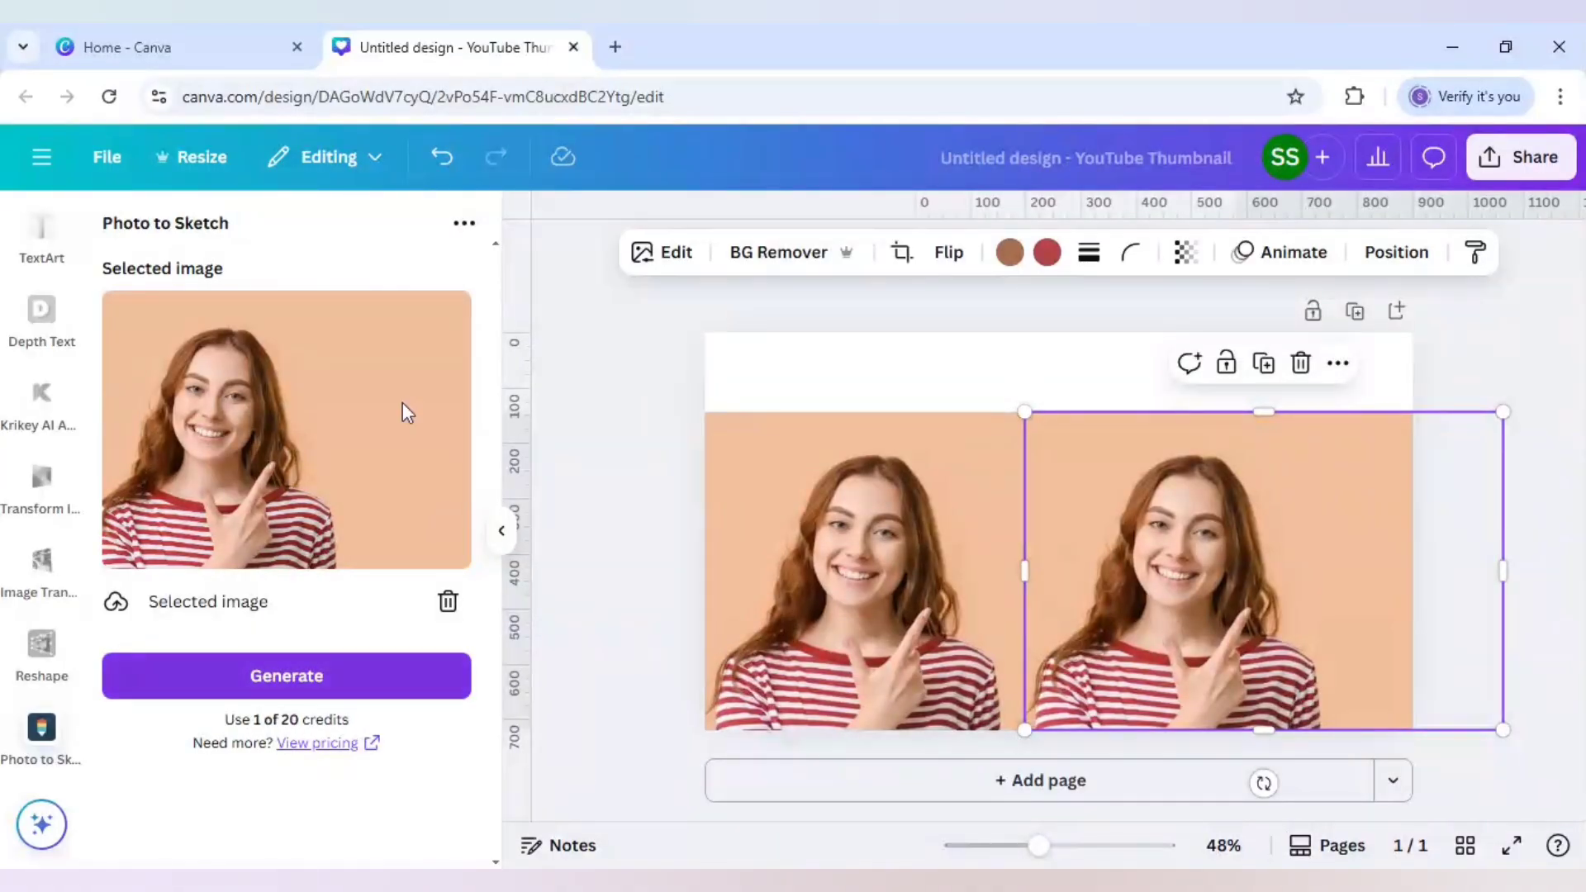
pyautogui.click(311, 682)
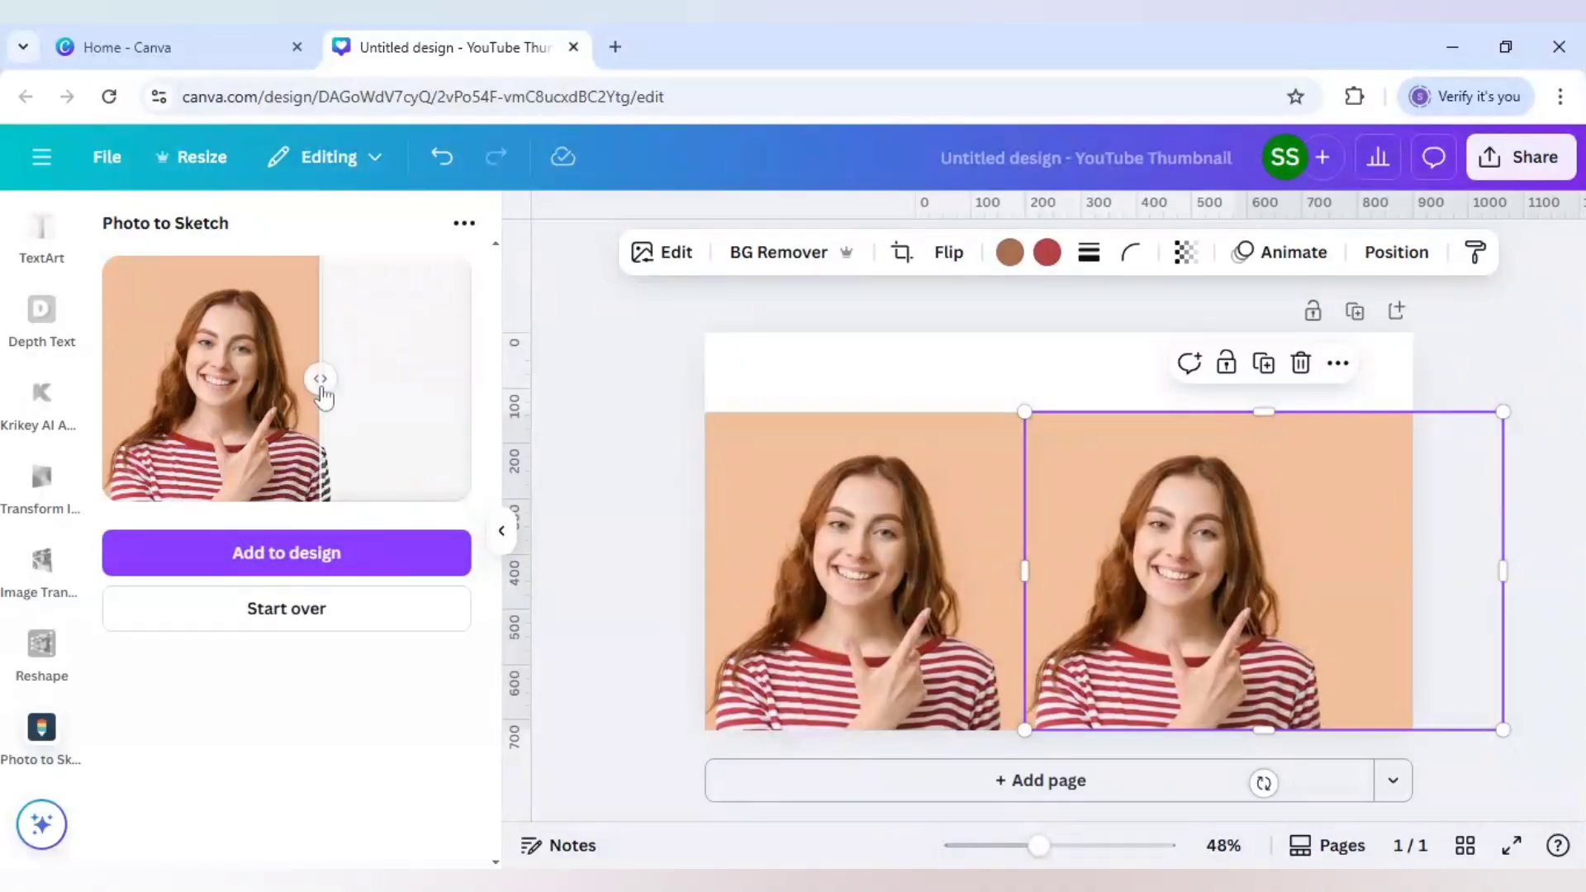
# Add the generated sketch to the design and delete the right-hand photo
pyautogui.click(282, 569)
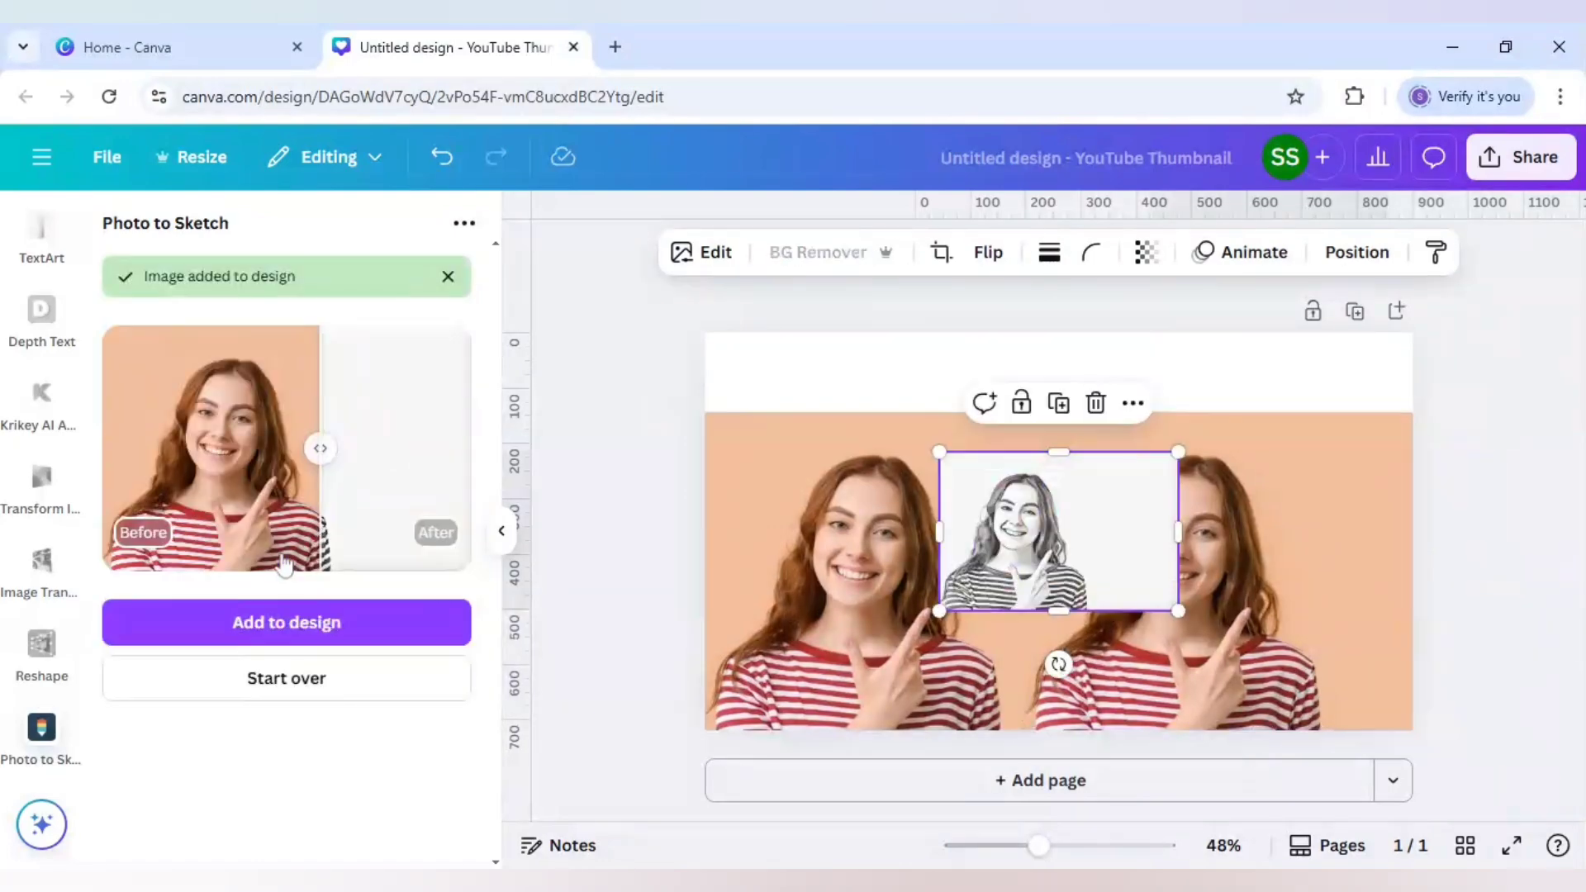
pyautogui.click(1162, 665)
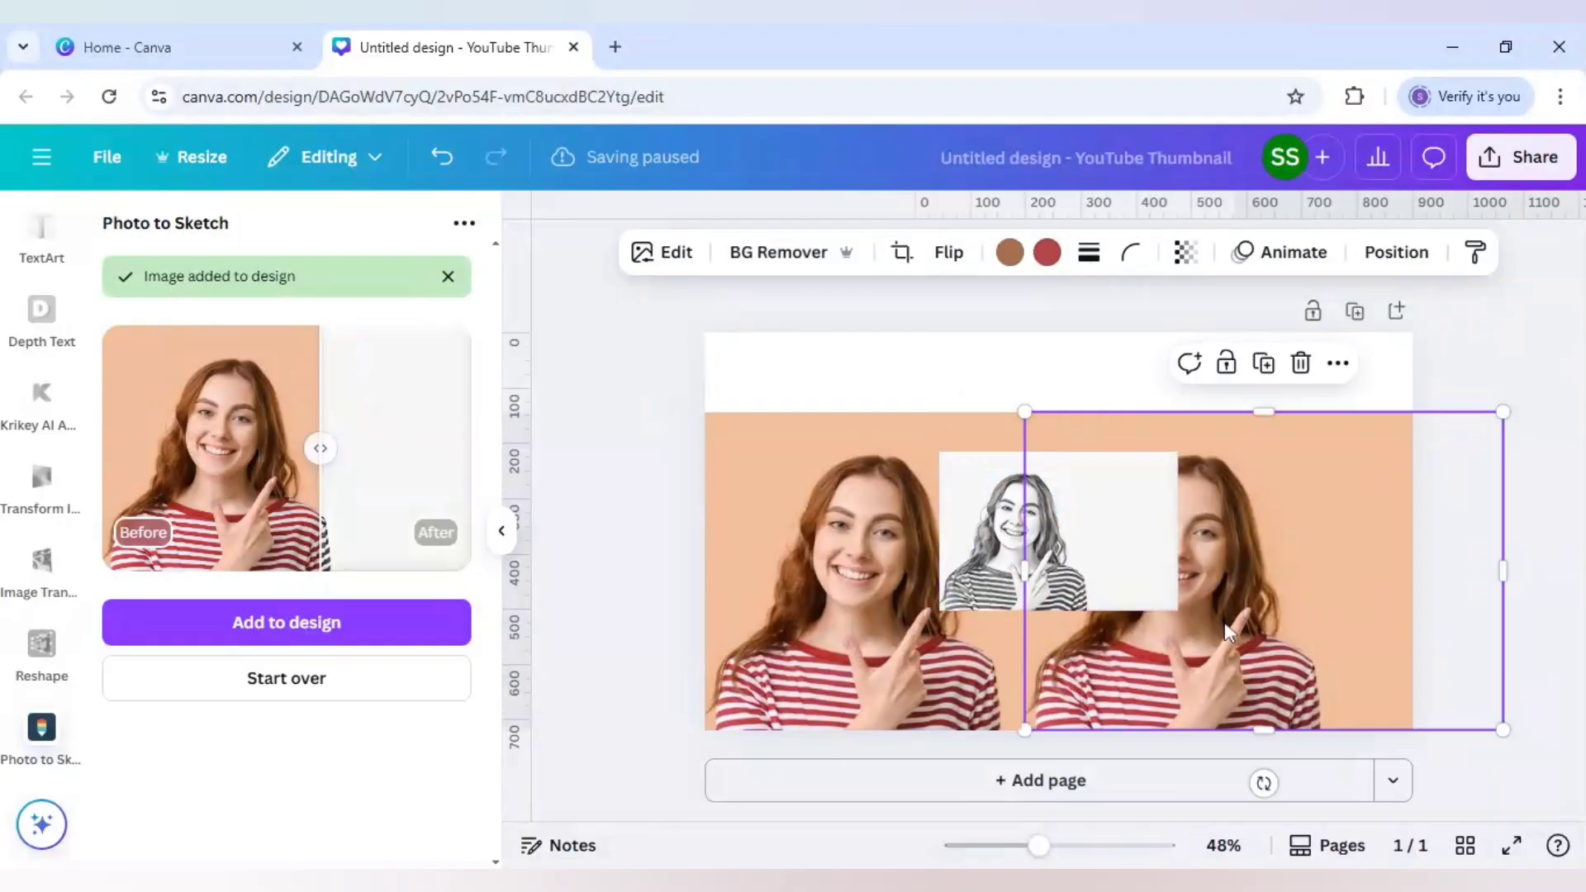
pyautogui.press('Delete')
# Move and enlarge the sketch so it fills the page's right half
pyautogui.click(1094, 537)
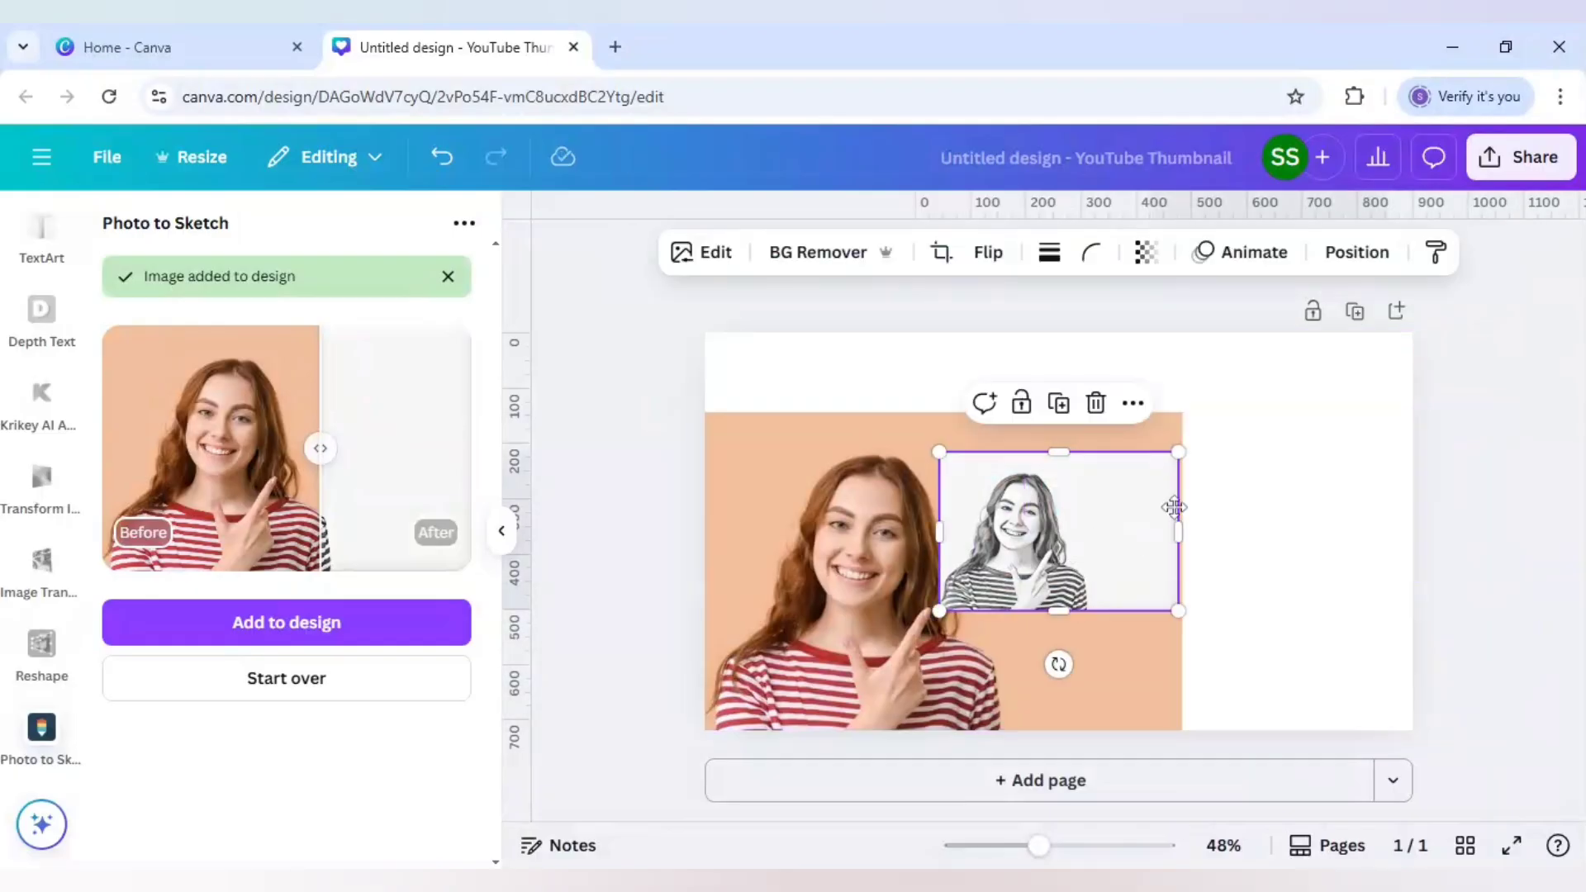
pyautogui.moveTo(1175, 507)
pyautogui.mouseDown()
pyautogui.moveTo(1297, 453)
pyautogui.moveTo(1298, 467)
pyautogui.mouseUp()
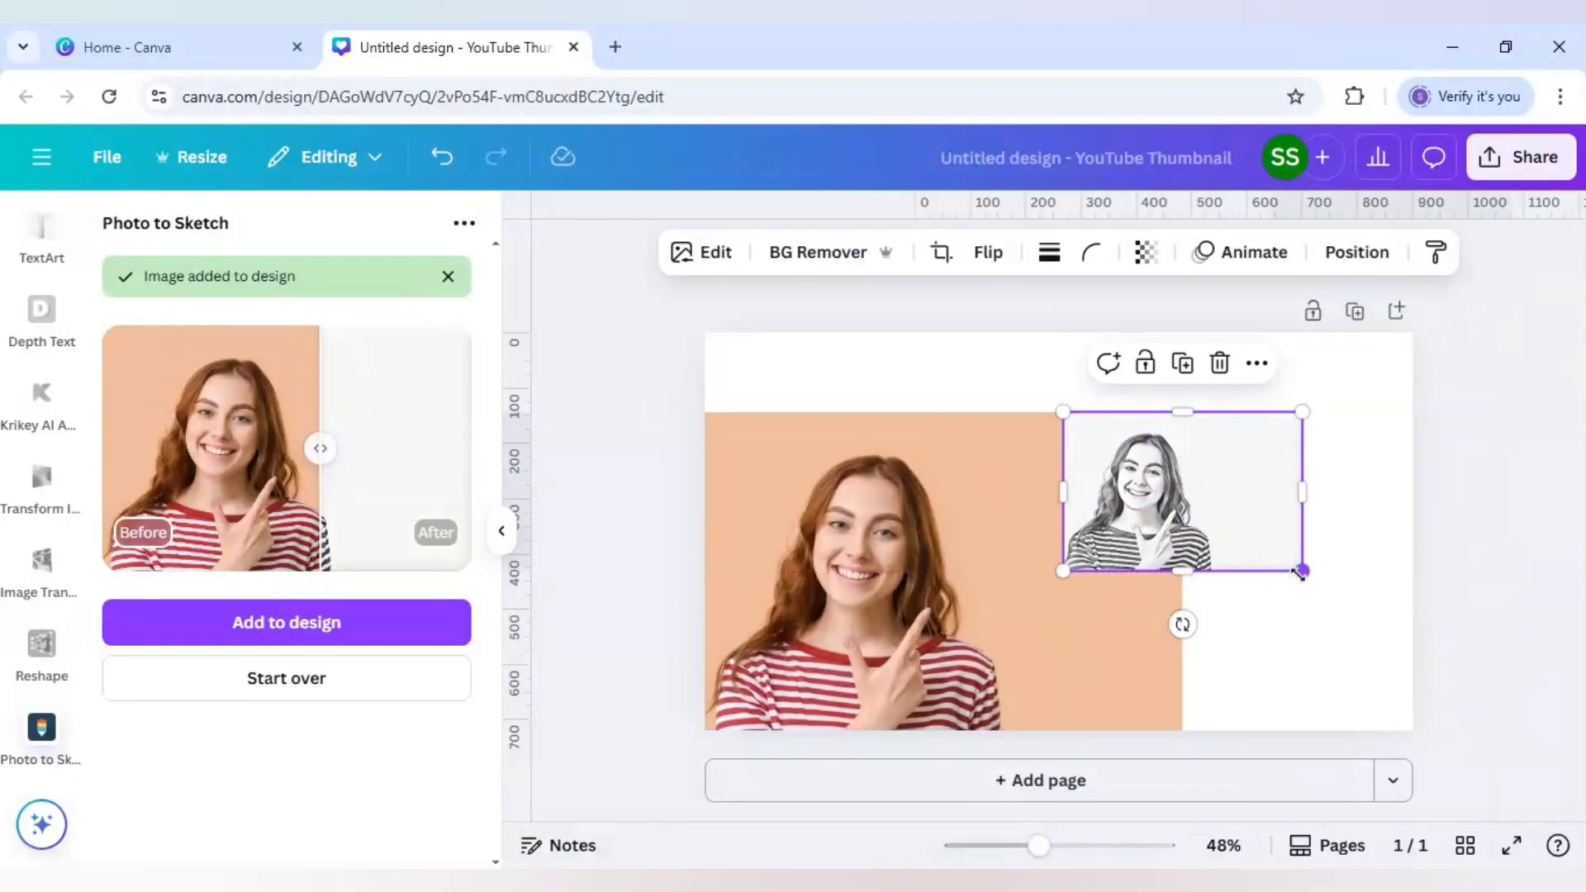
pyautogui.moveTo(1299, 573); pyautogui.dragTo(1537, 735)
pyautogui.moveTo(1338, 643); pyautogui.dragTo(1320, 642)
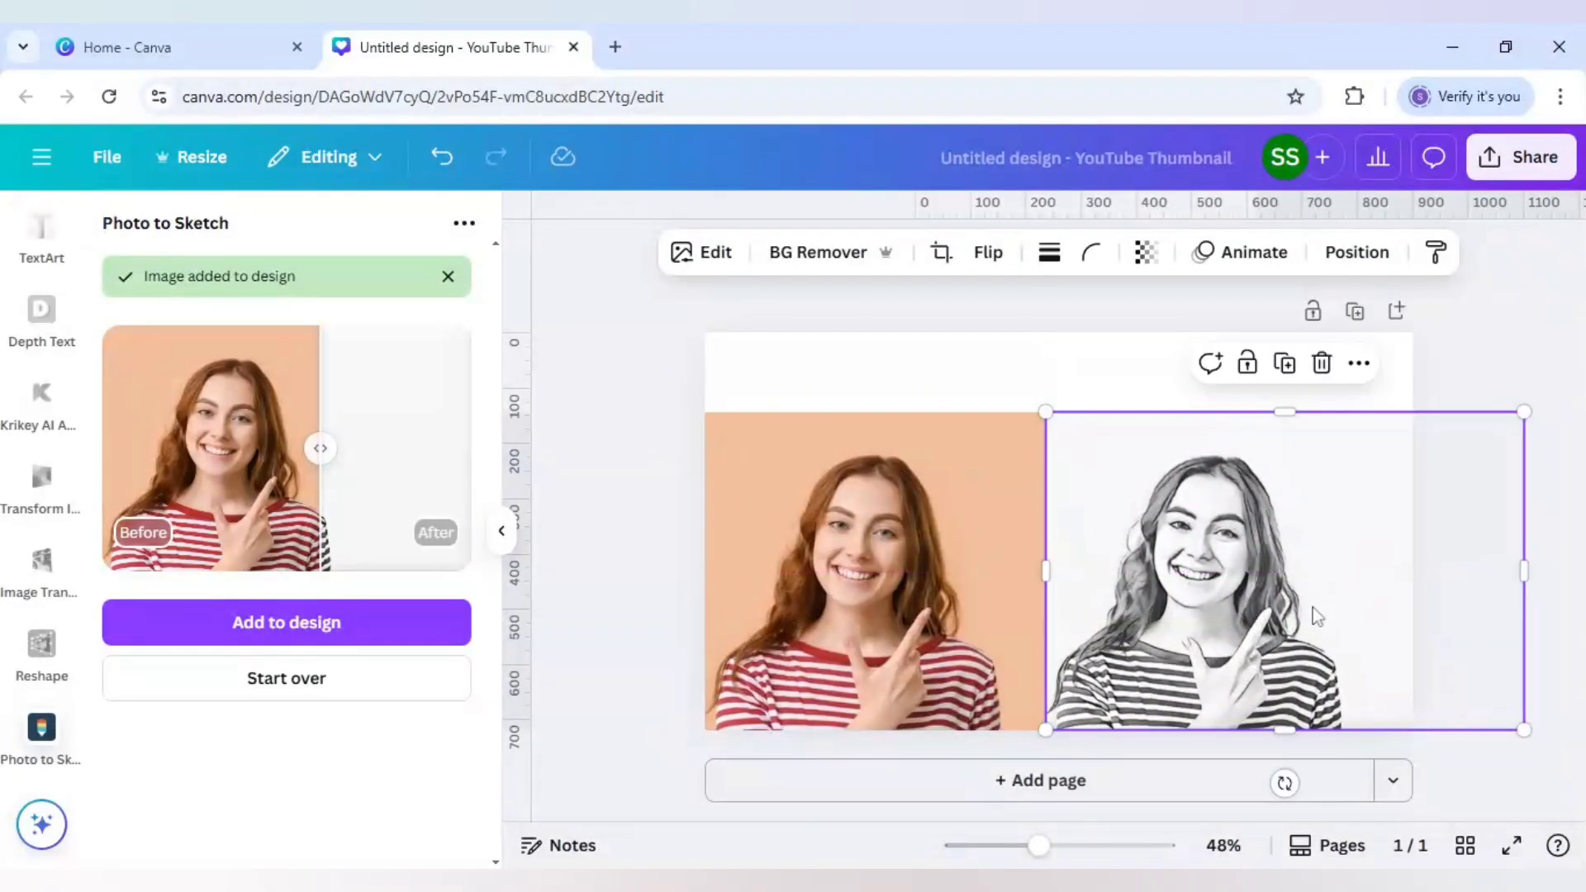
pyautogui.click(1472, 341)
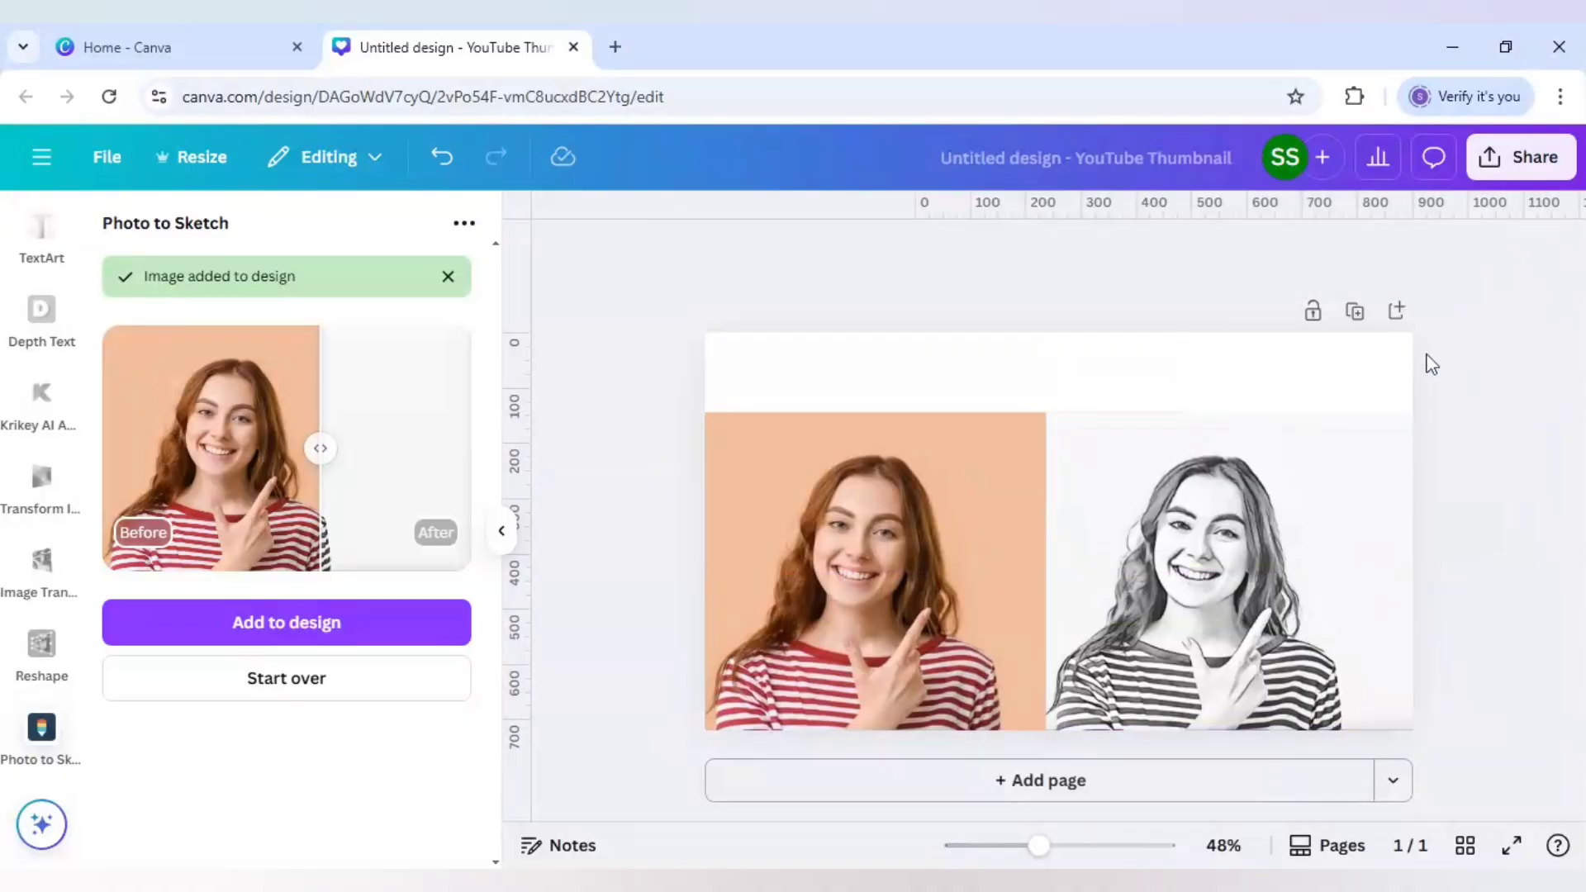
# Duplicate the page and delete the original photo from page 2
pyautogui.click(1355, 313)
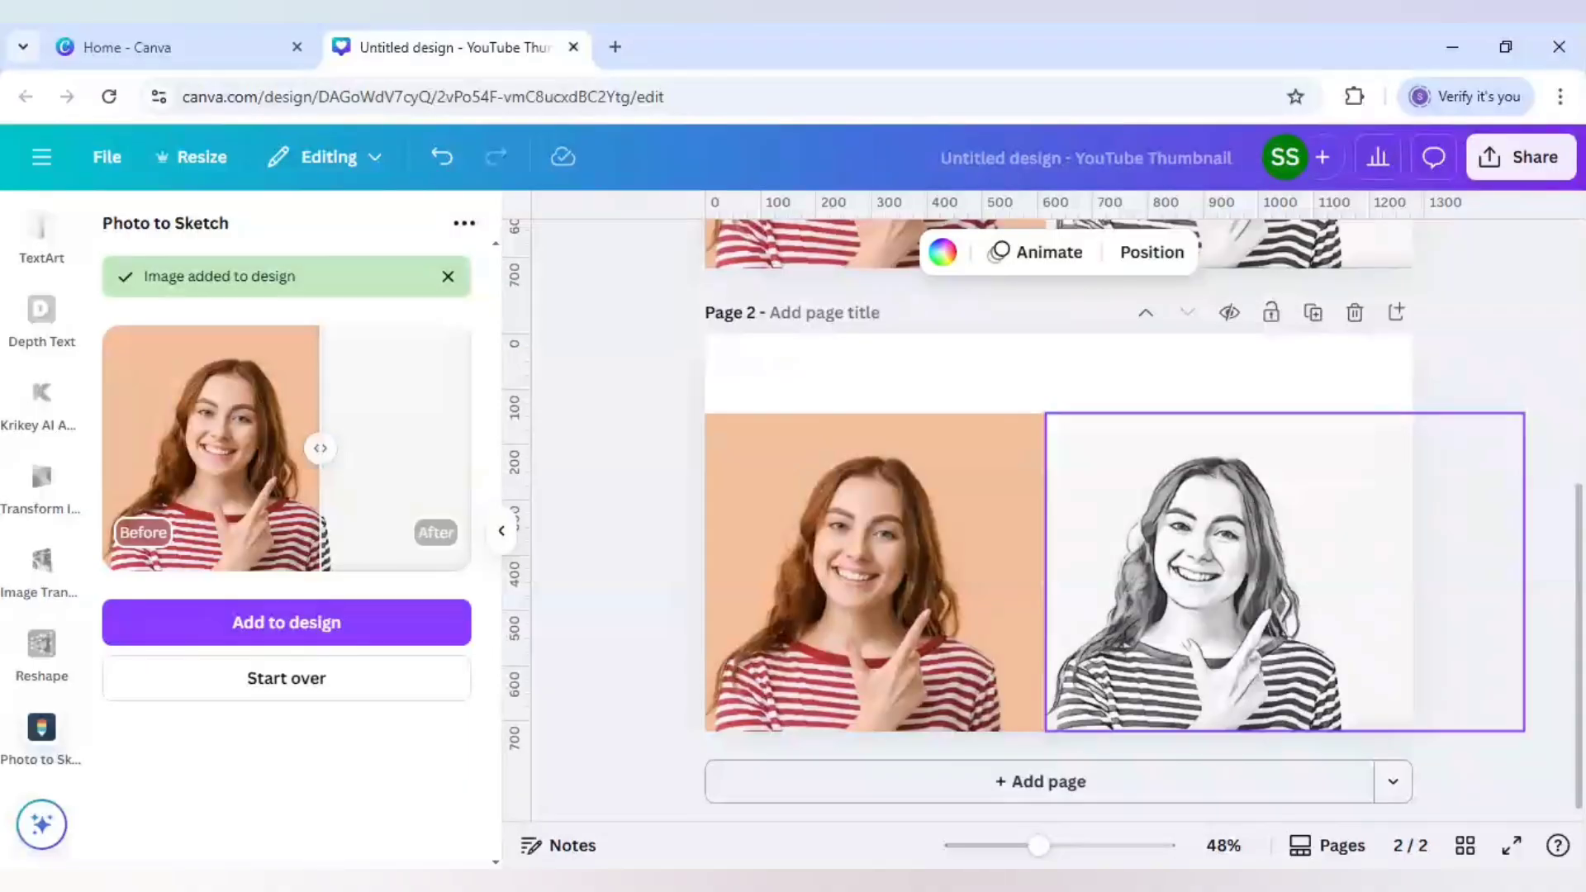
pyautogui.click(978, 543)
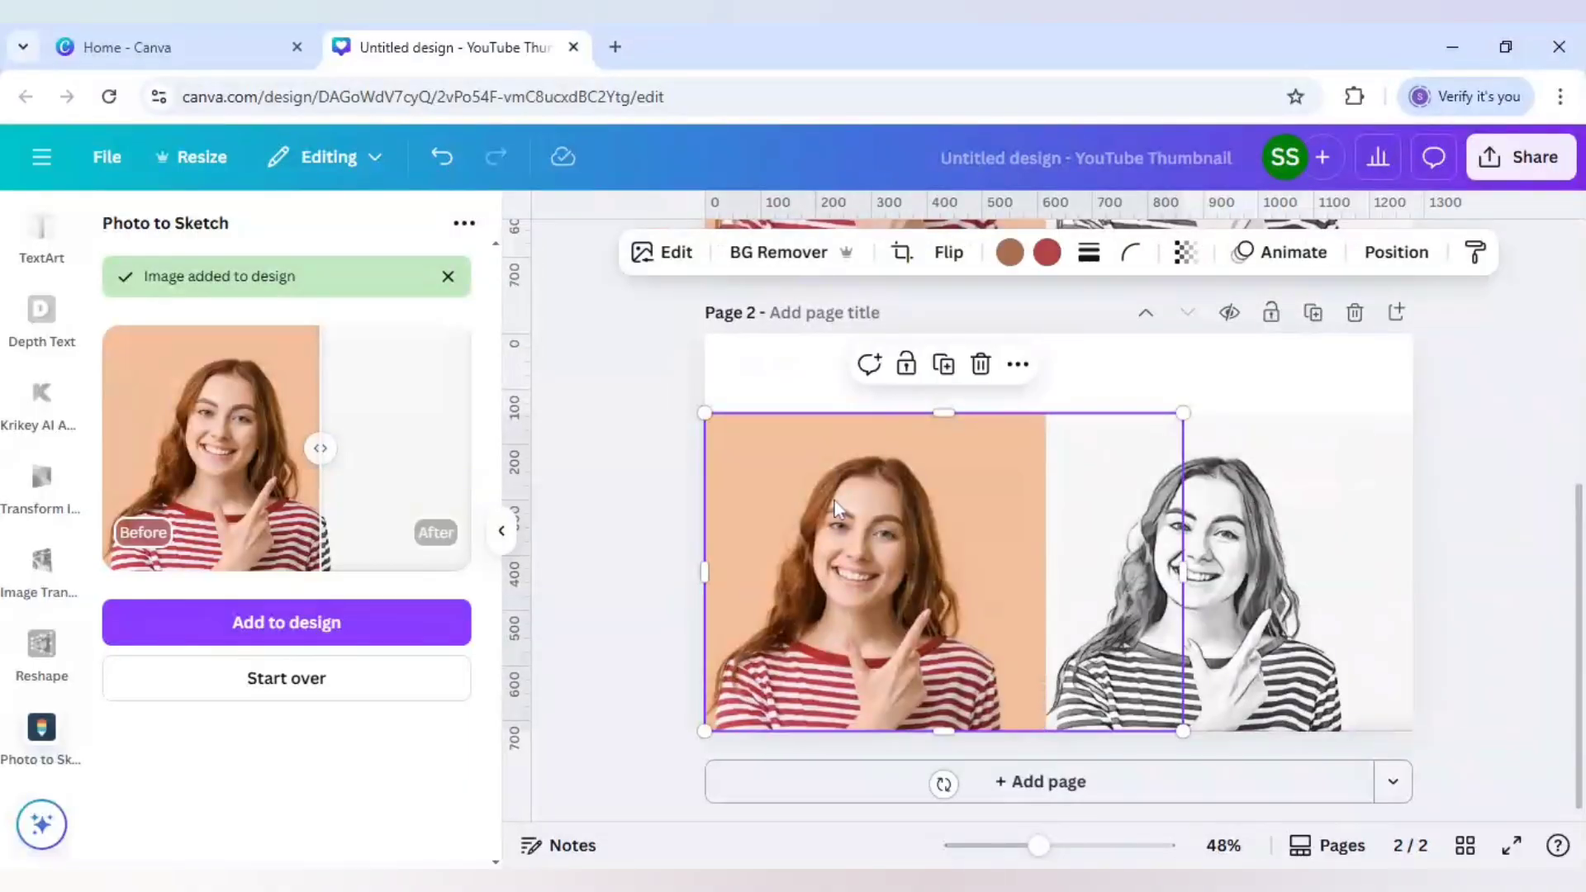
pyautogui.press('Delete')
# Duplicate the sketch, move the copy to the left half and trim its width to 604
pyautogui.click(1207, 570)
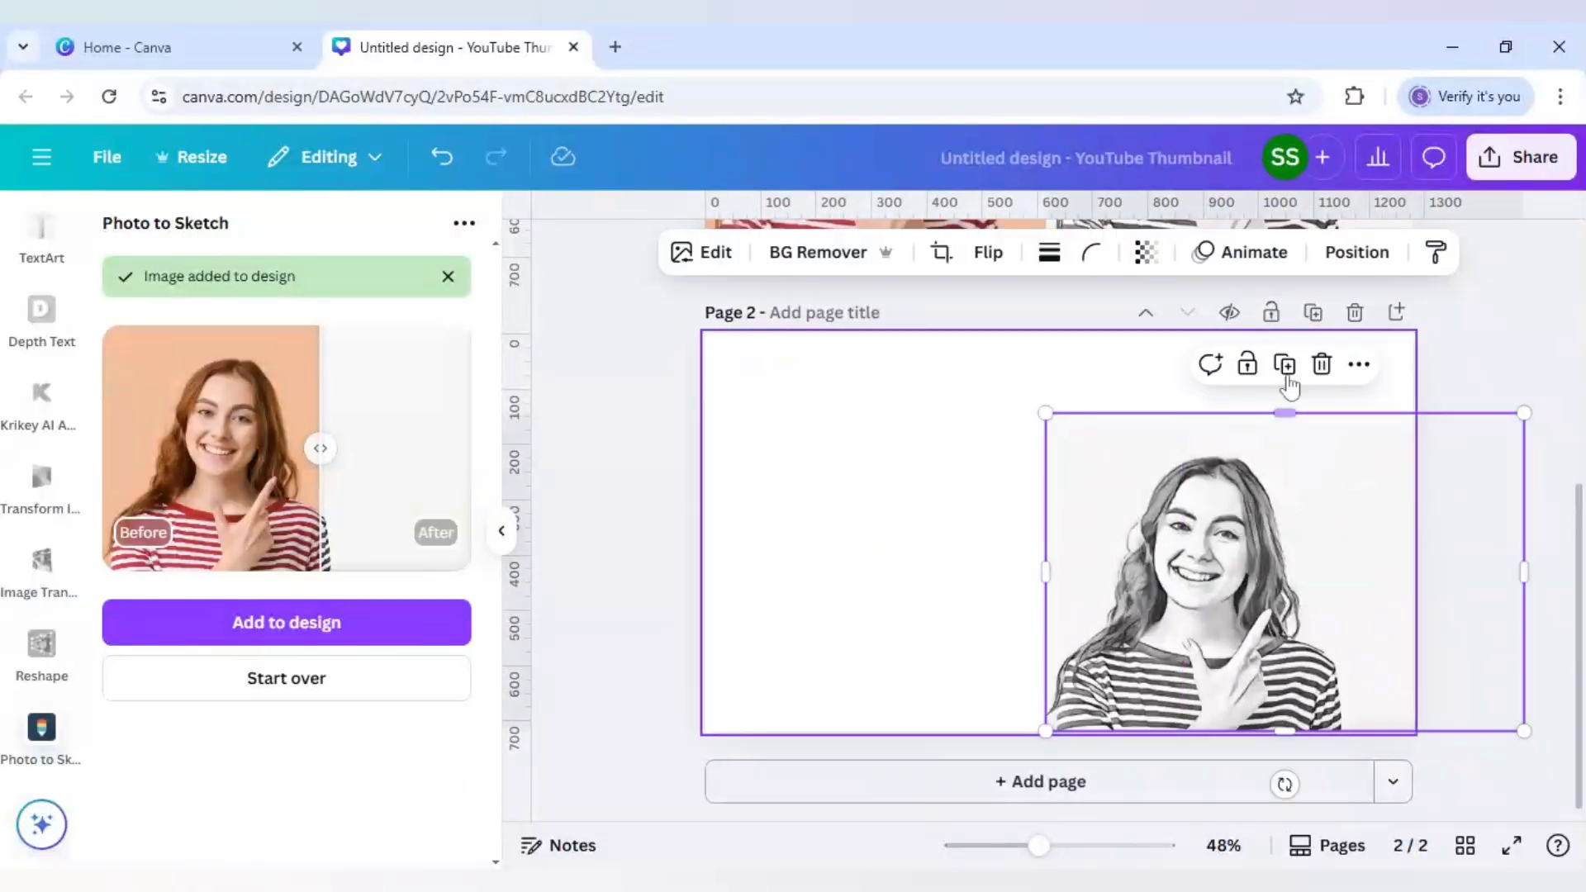
pyautogui.moveTo(1286, 555); pyautogui.dragTo(934, 547)
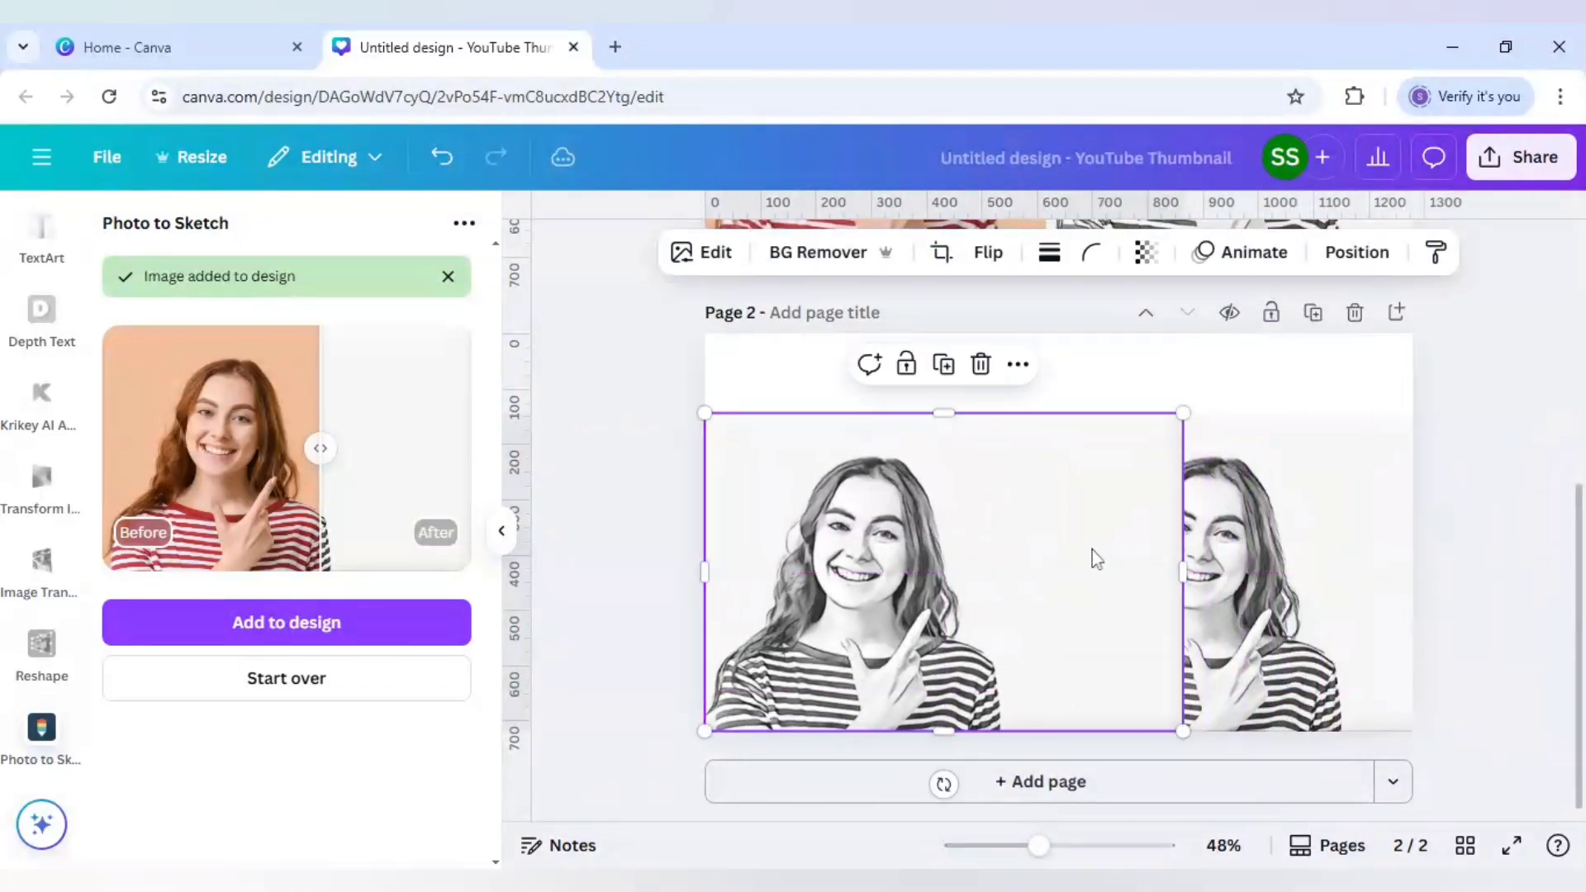
pyautogui.moveTo(1182, 566)
pyautogui.mouseDown()
pyautogui.moveTo(1043, 552)
pyautogui.moveTo(1046, 567)
pyautogui.mouseUp()
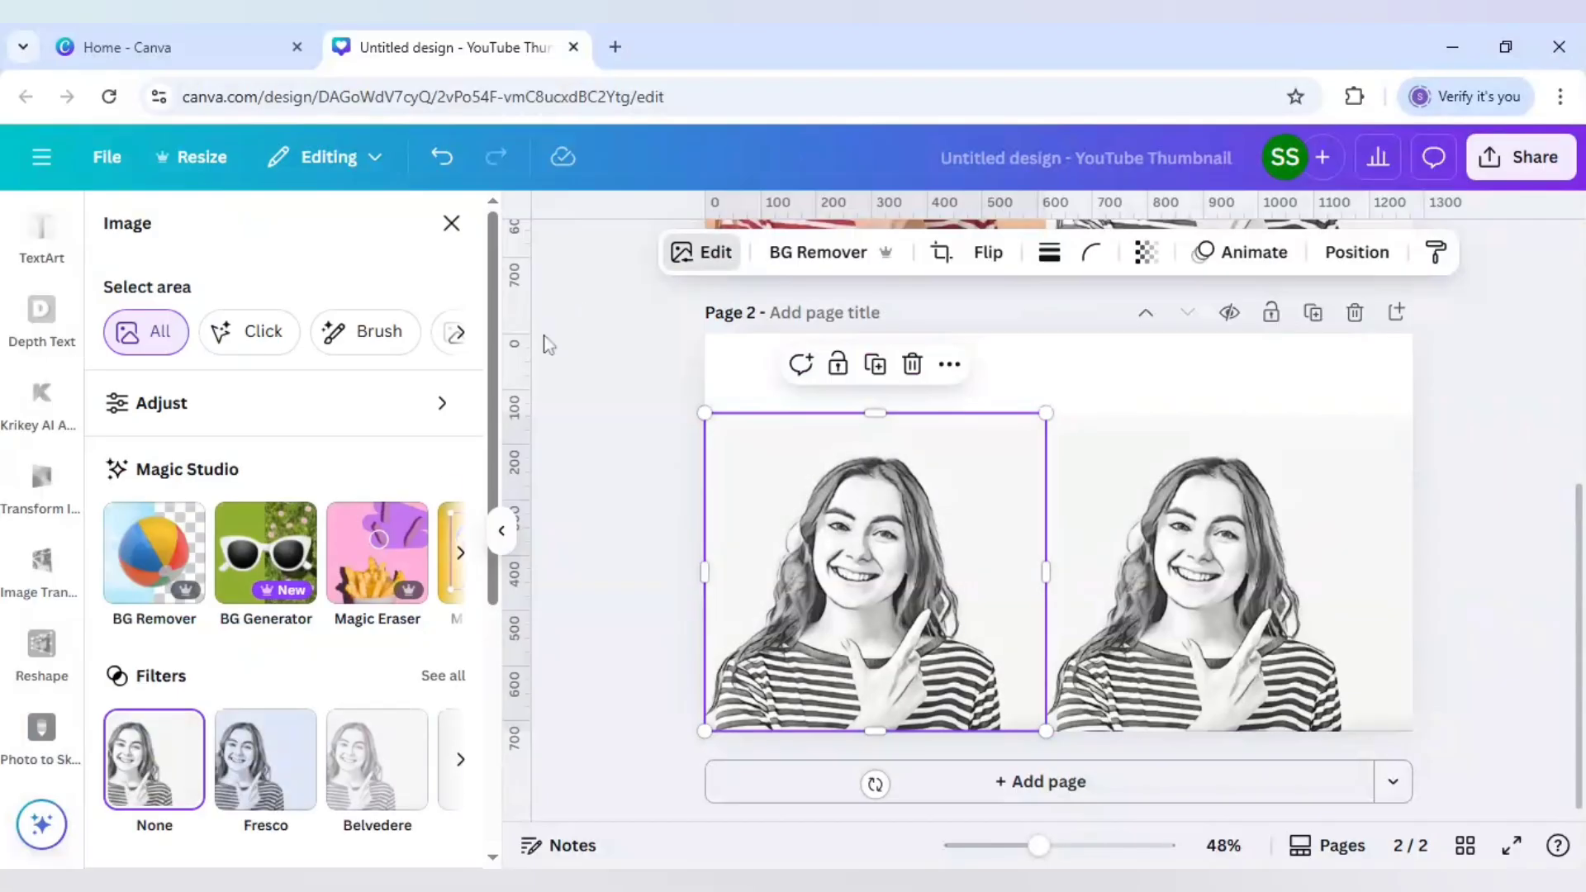
# Apply a Custom Duotone effect to the left sketch on page 2
pyautogui.scroll(-3, 357, 666)
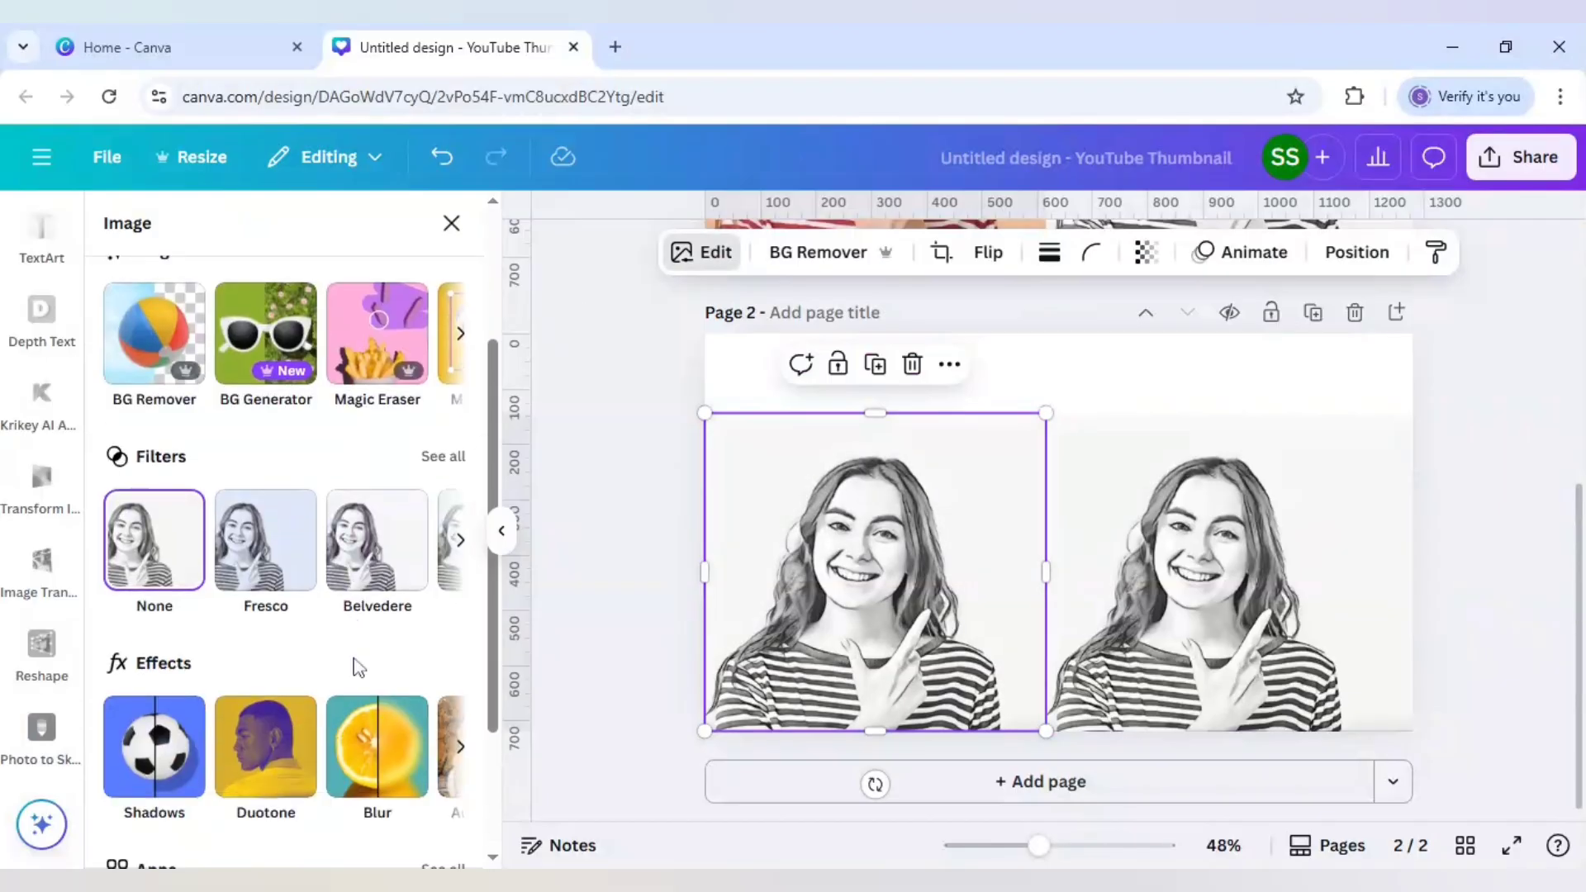
pyautogui.click(252, 711)
pyautogui.click(165, 513)
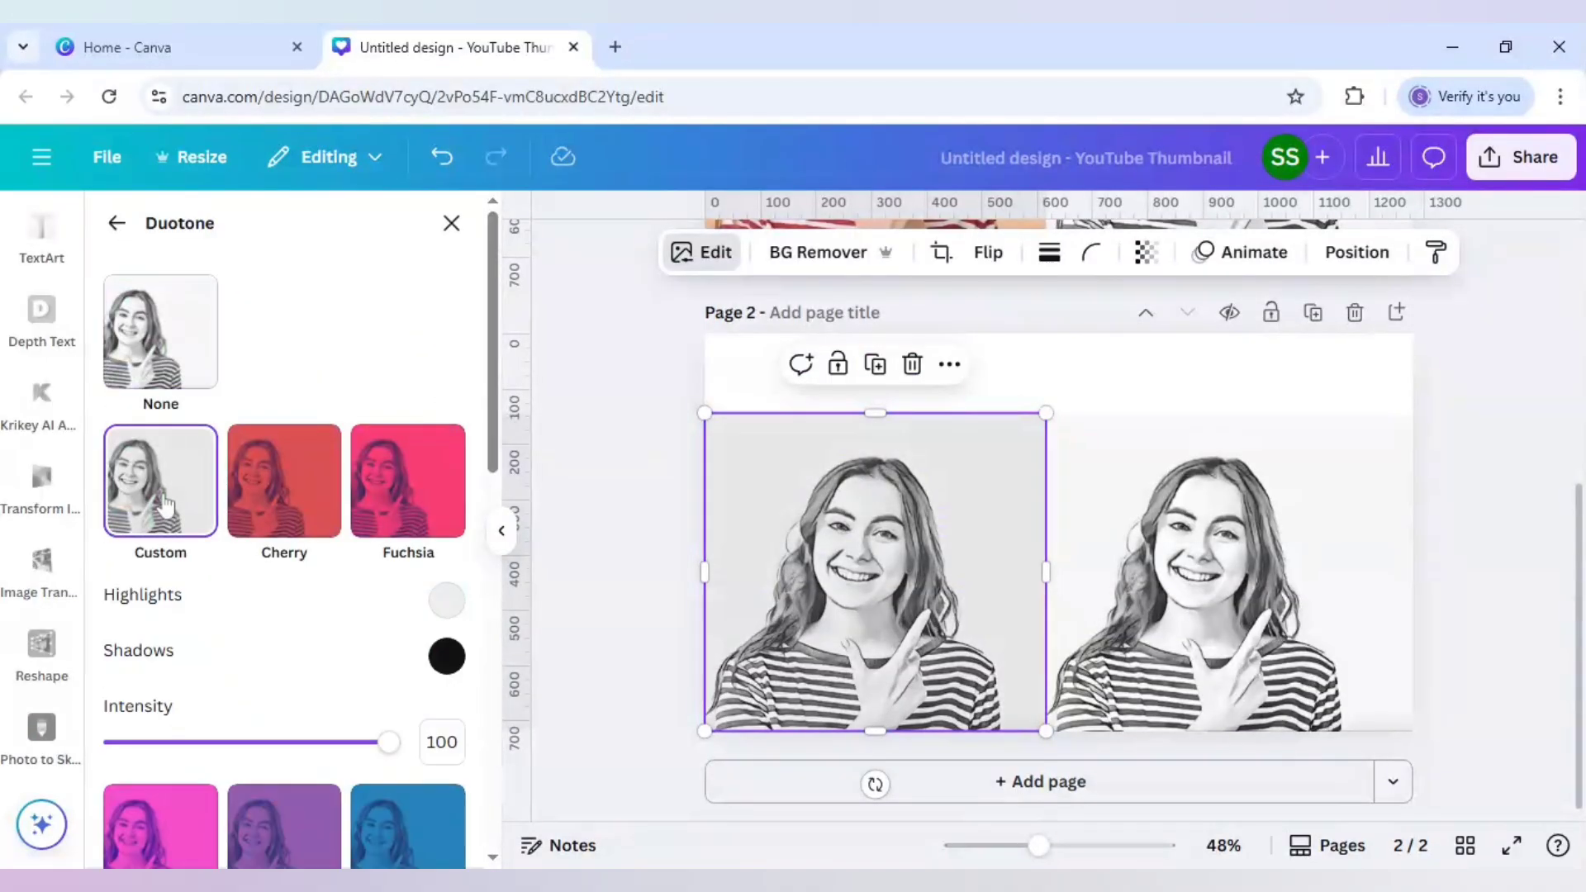
# Set the duotone shadow colour to deep blue #05269D
pyautogui.click(447, 659)
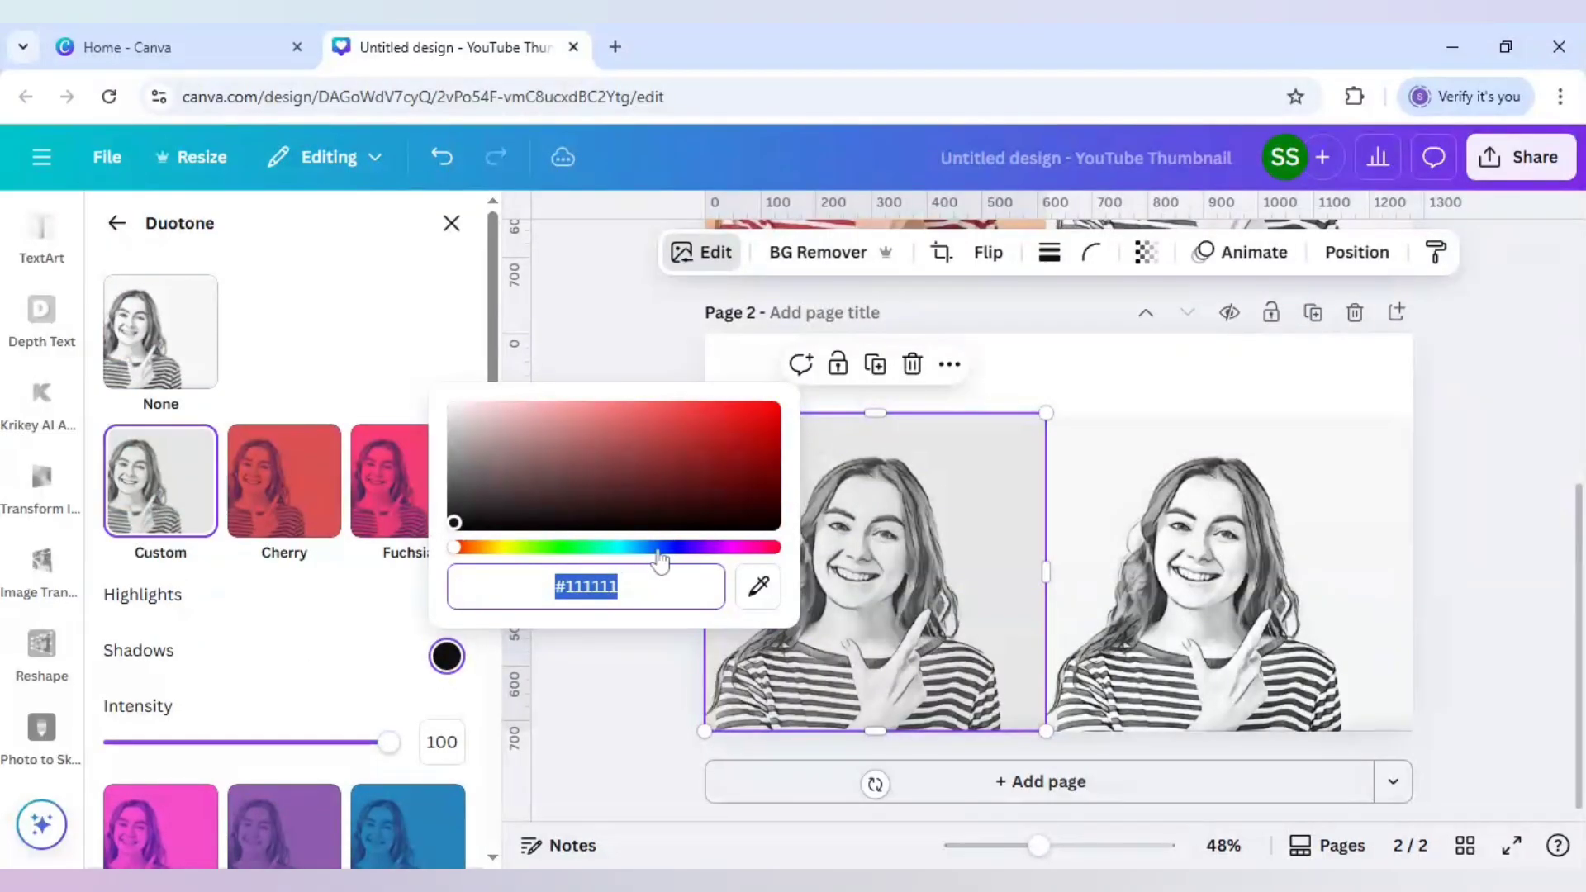
pyautogui.click(655, 548)
pyautogui.moveTo(454, 522)
pyautogui.mouseDown()
pyautogui.moveTo(726, 461)
pyautogui.moveTo(772, 496)
pyautogui.moveTo(774, 472)
pyautogui.mouseUp()
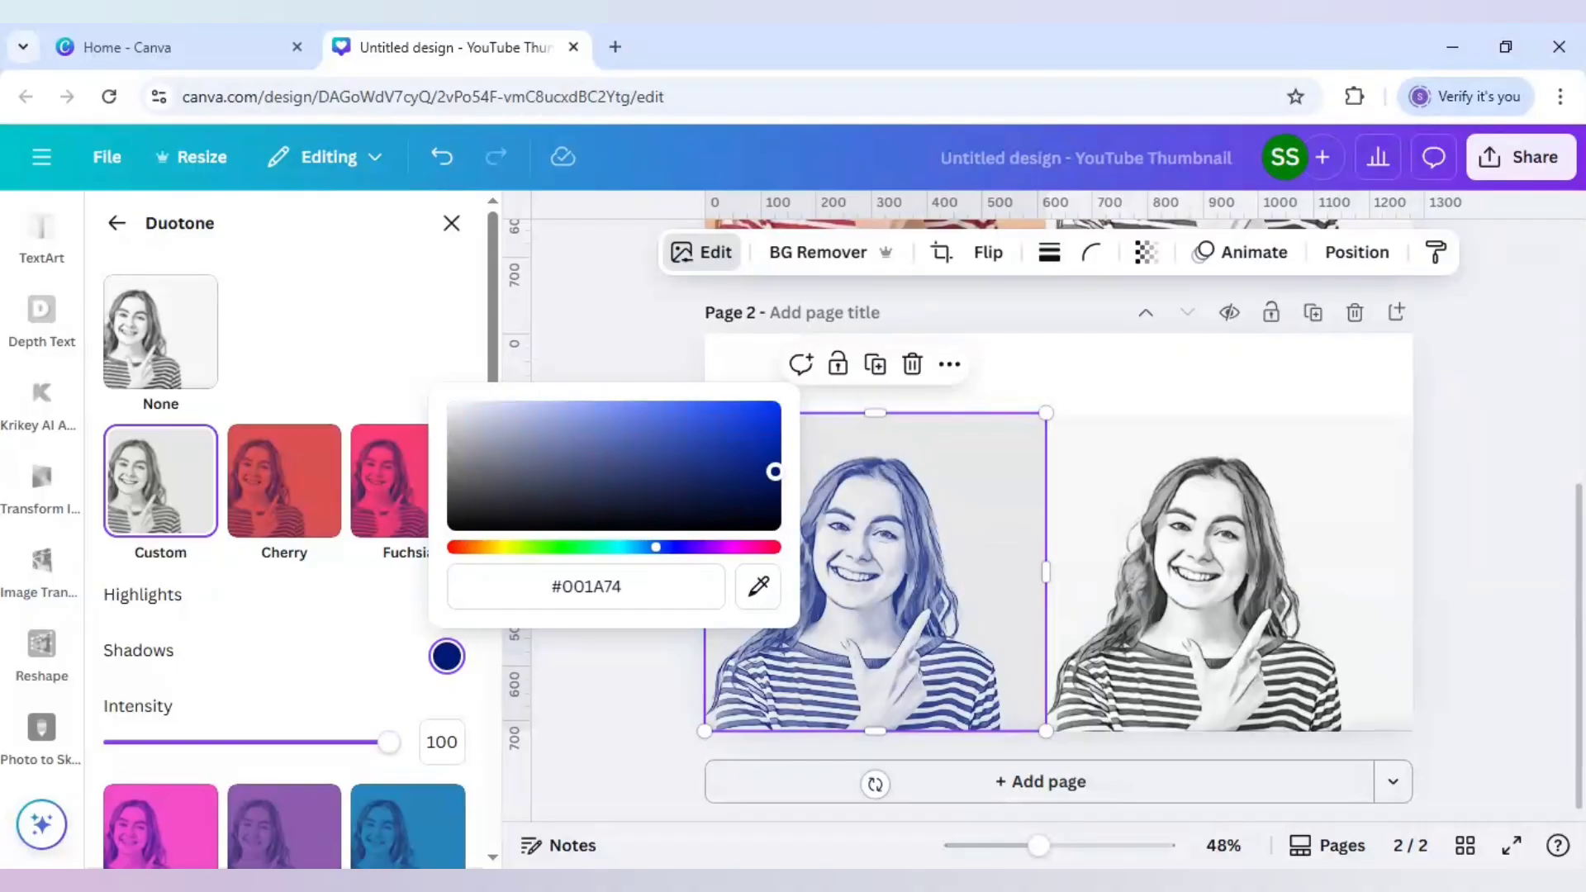
pyautogui.moveTo(774, 471)
pyautogui.mouseDown()
pyautogui.moveTo(774, 493)
pyautogui.moveTo(770, 451)
pyautogui.mouseUp()
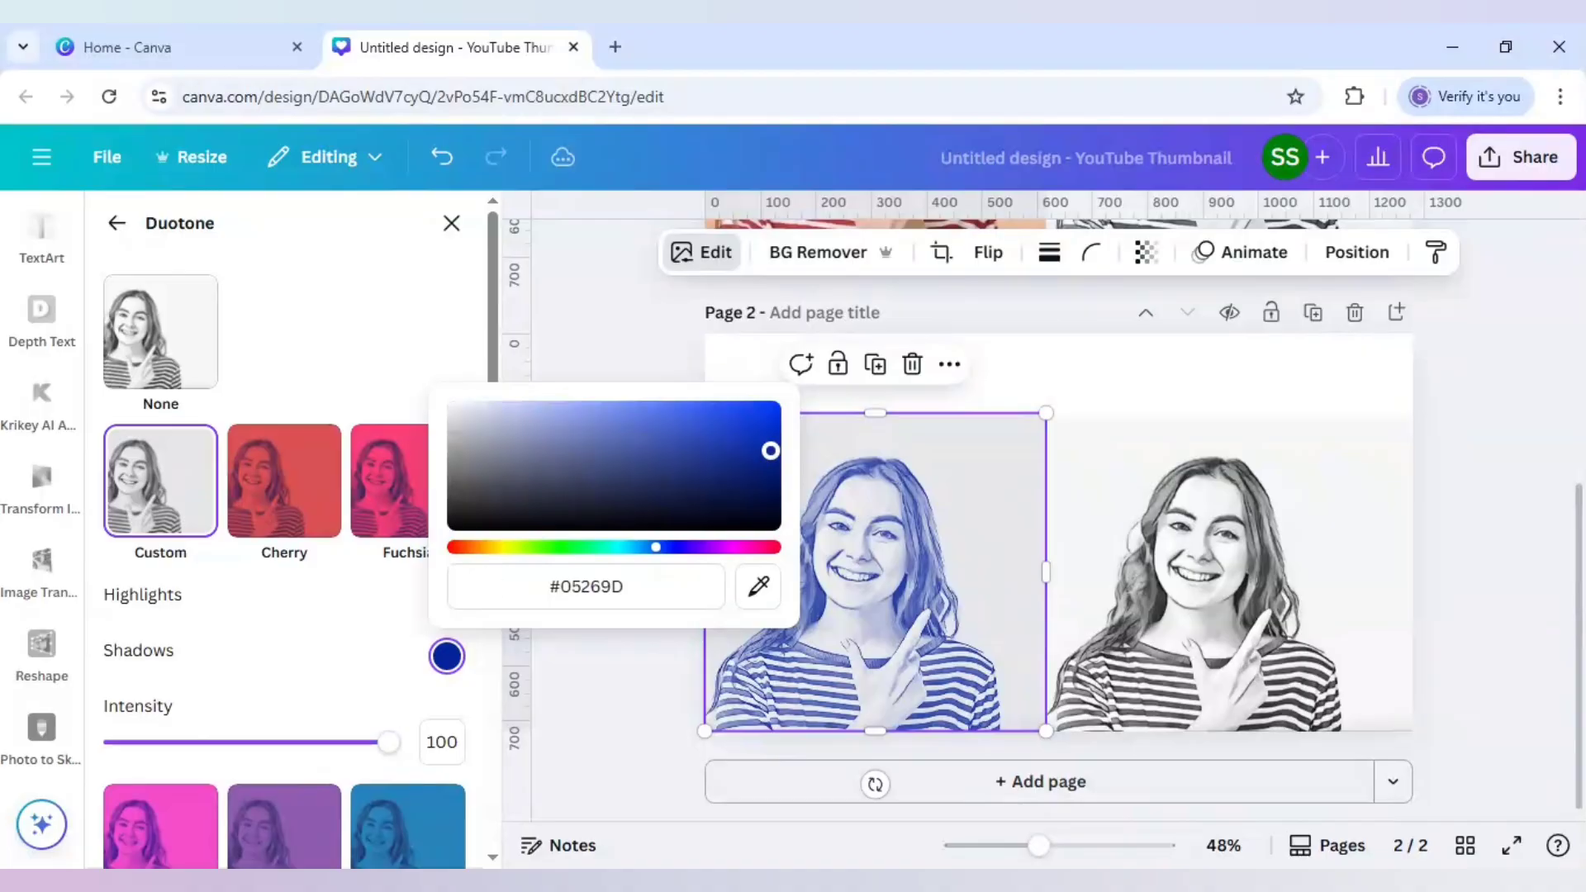
# Set the left sketch's duotone highlights to pure white #FFFFFF
pyautogui.click(389, 653)
pyautogui.click(447, 602)
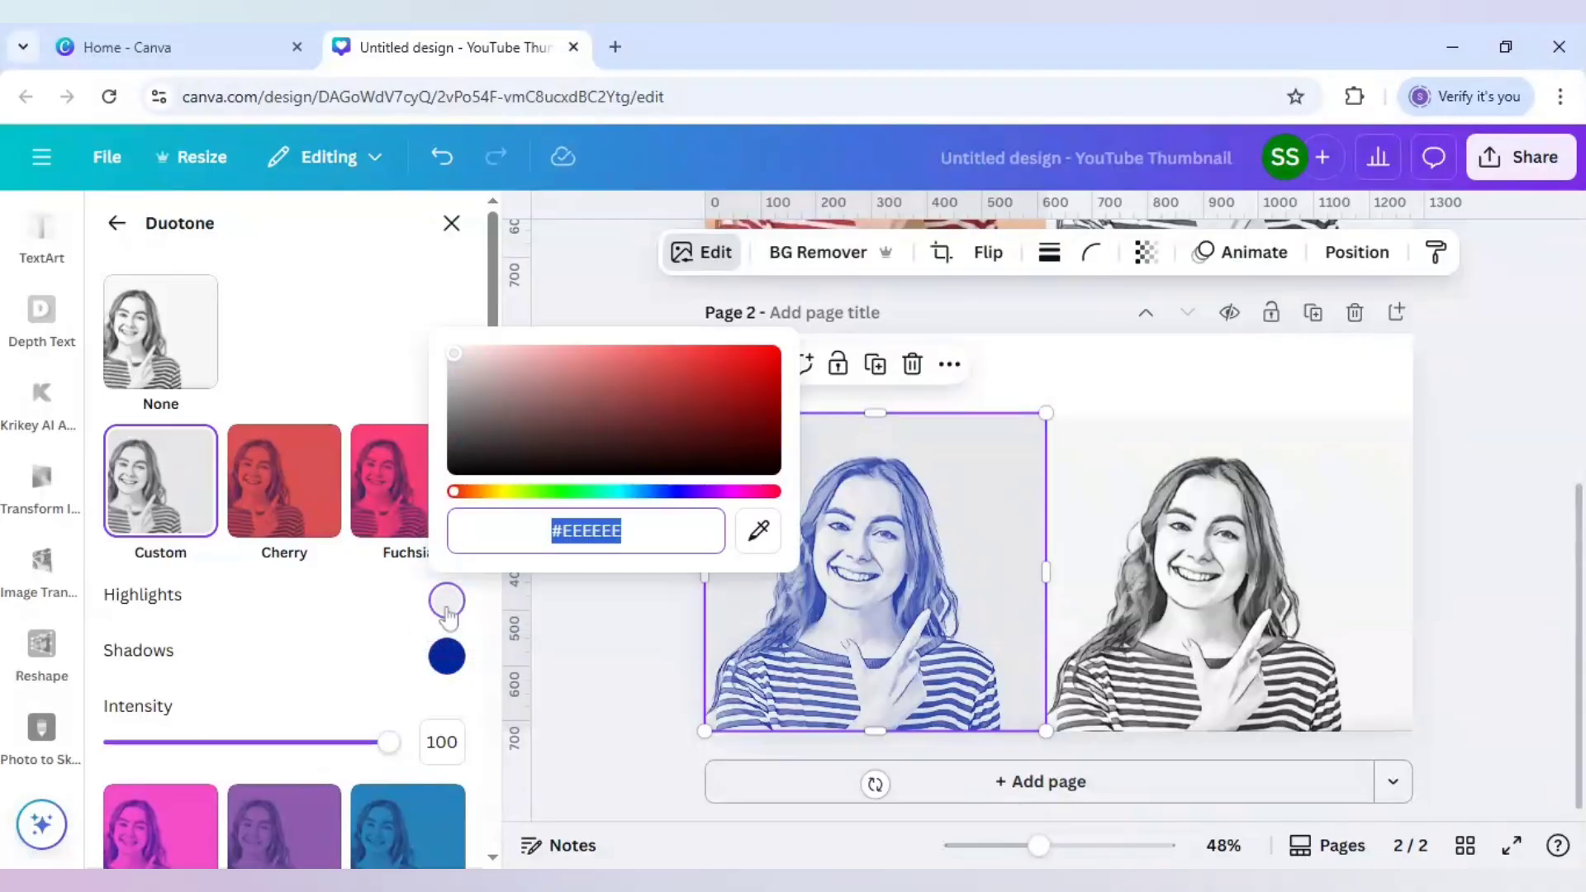
pyautogui.moveTo(456, 357); pyautogui.dragTo(438, 331)
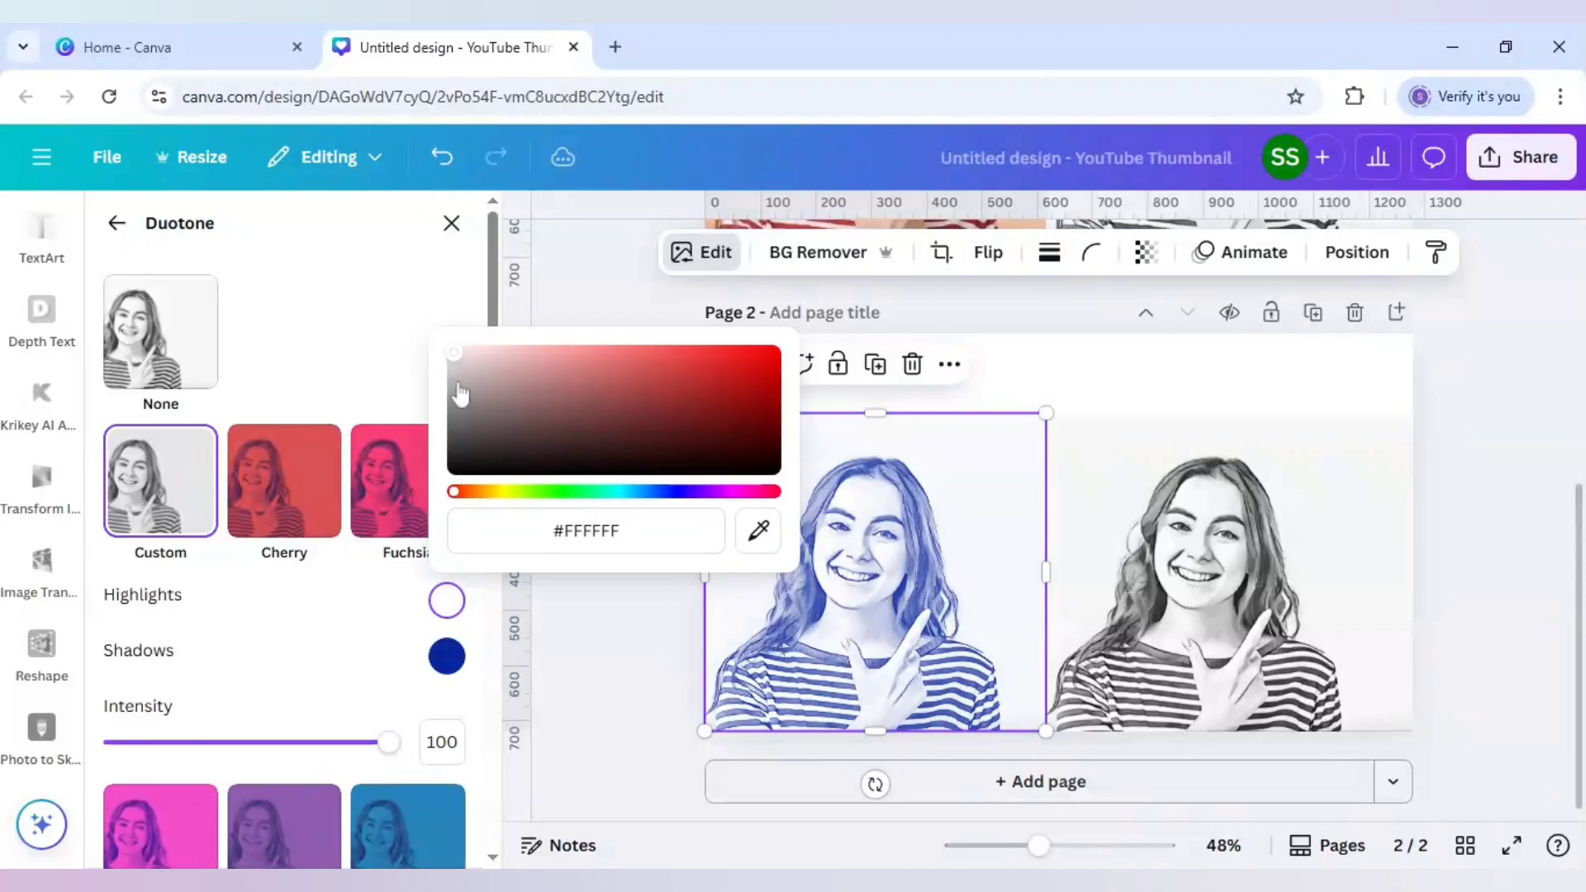
pyautogui.click(369, 615)
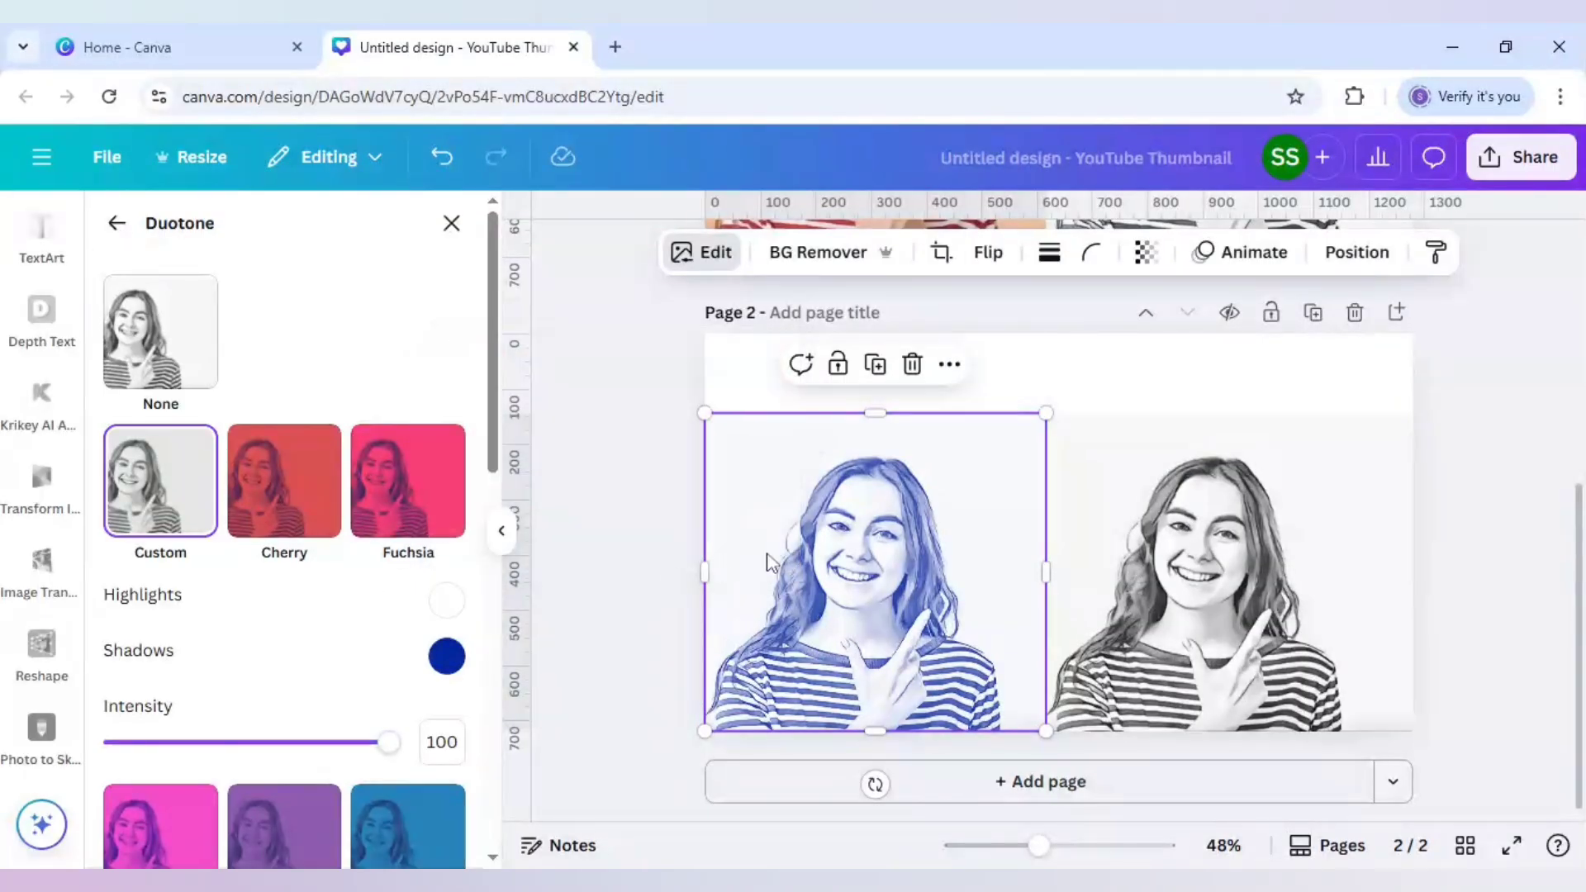
pyautogui.click(1222, 623)
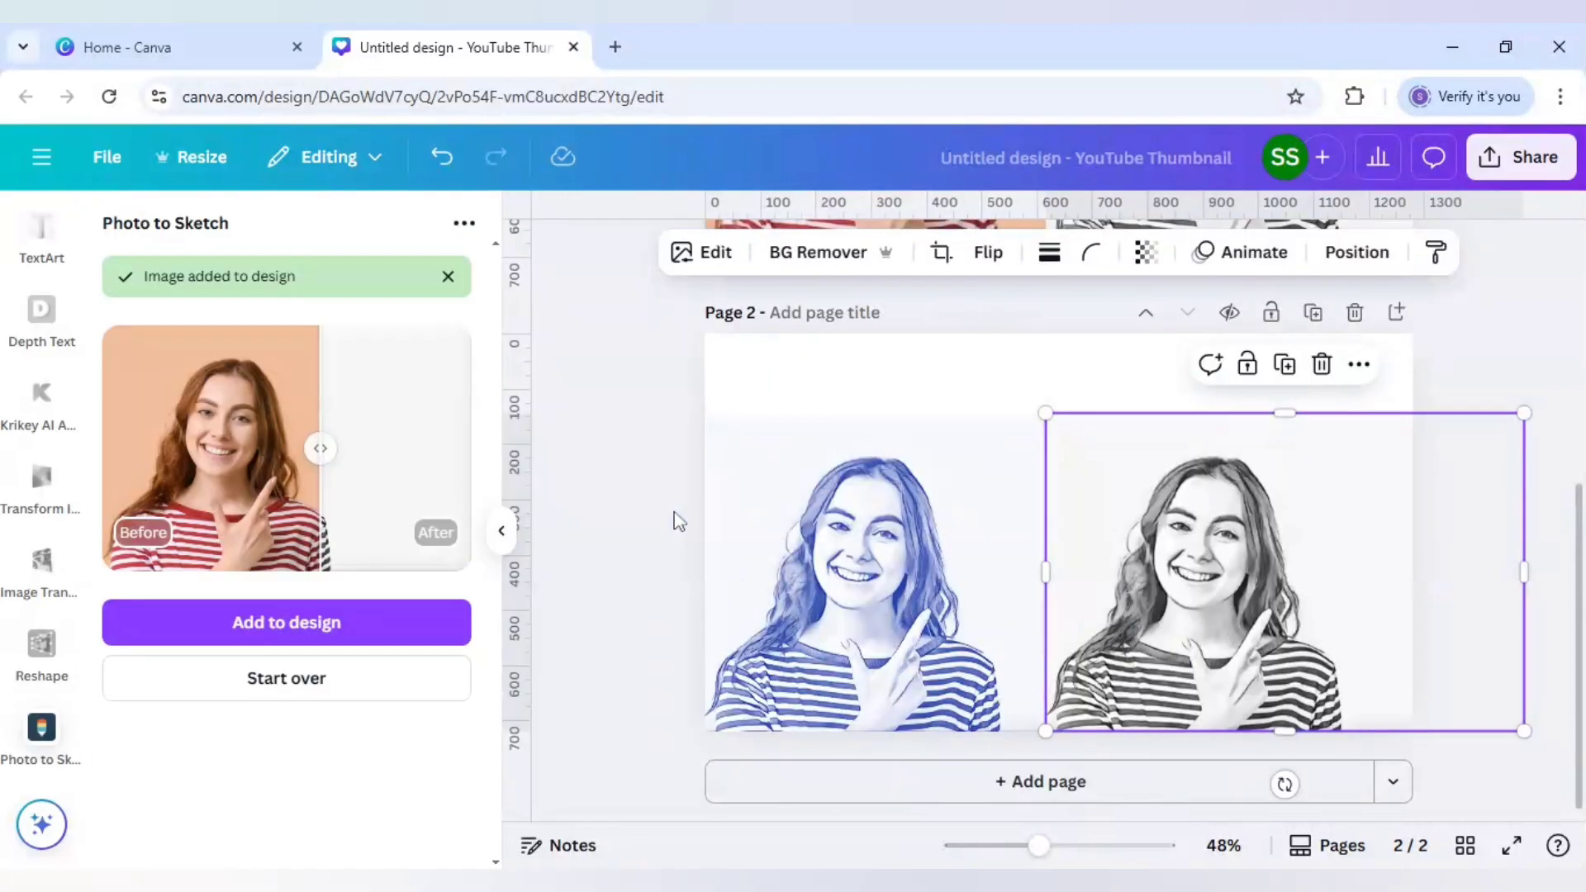
# Deselect the image to leave the duotone settings and view the finished page 2
pyautogui.press('Escape')
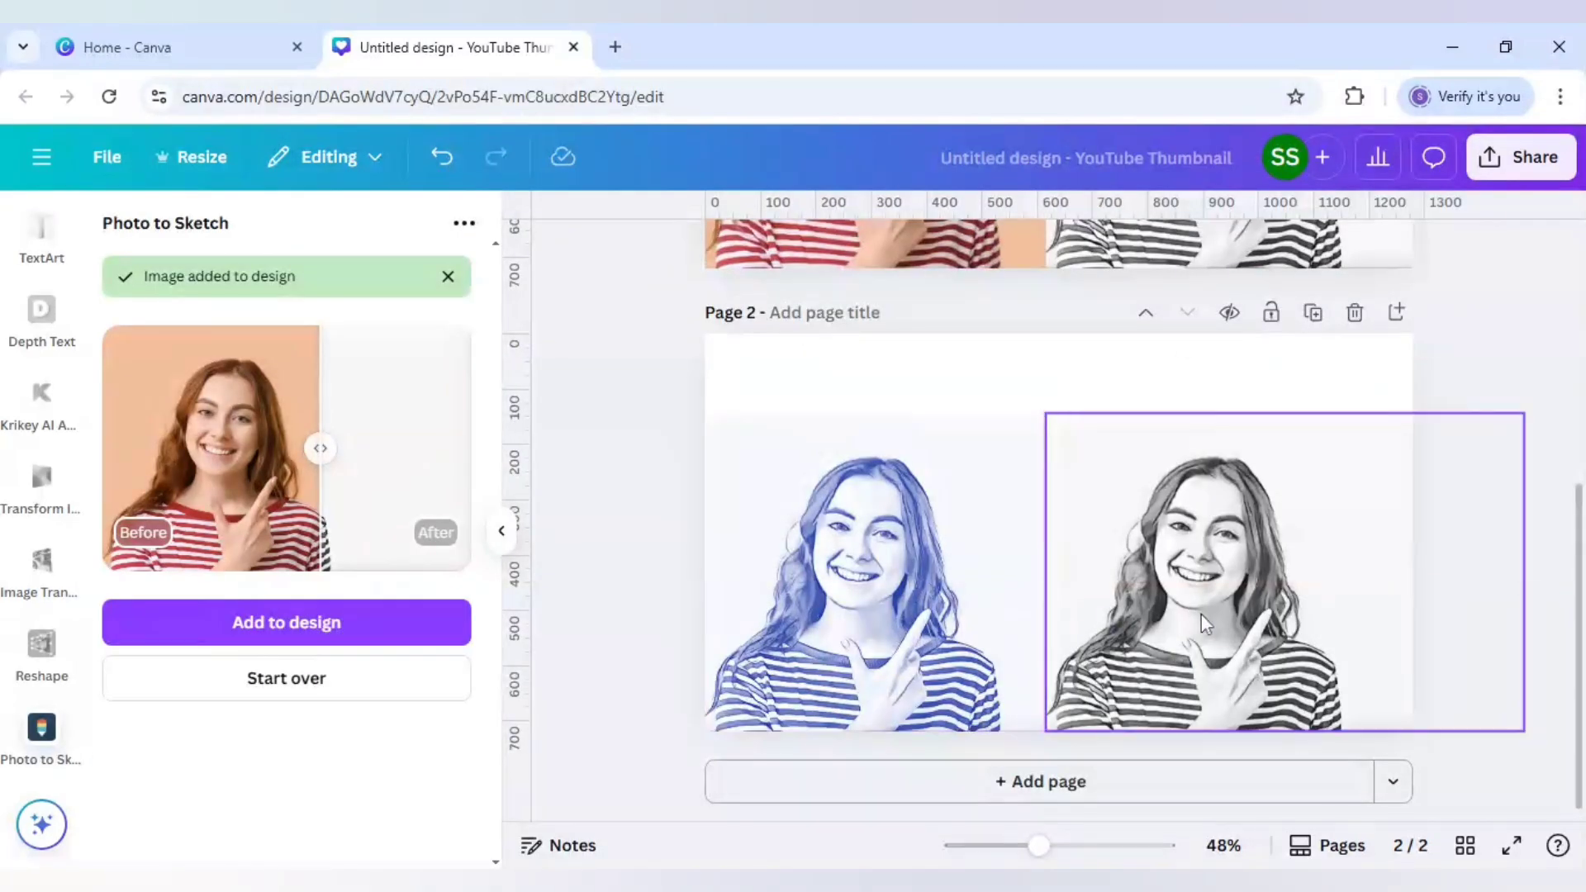